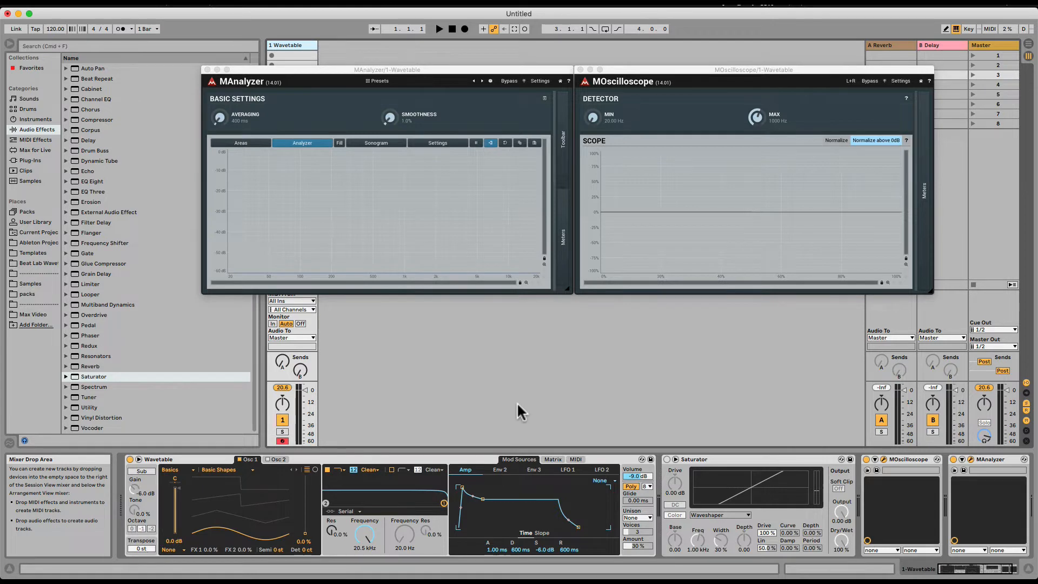
# Play test notes through Wavetable and turn on Normalize in the MOscilloscope scope.
pyautogui.press('g')
pyautogui.press('f')
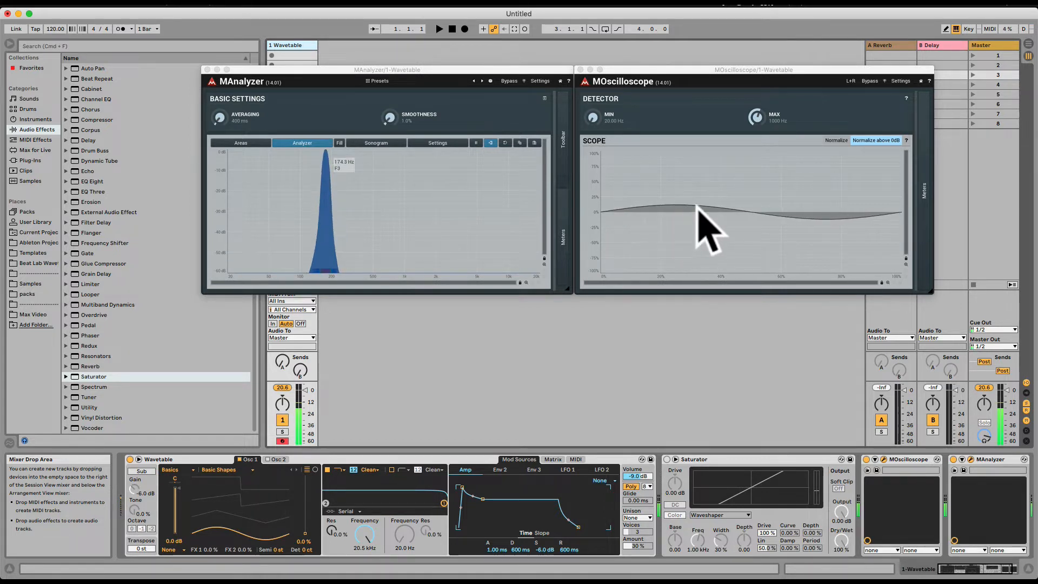
pyautogui.click(838, 141)
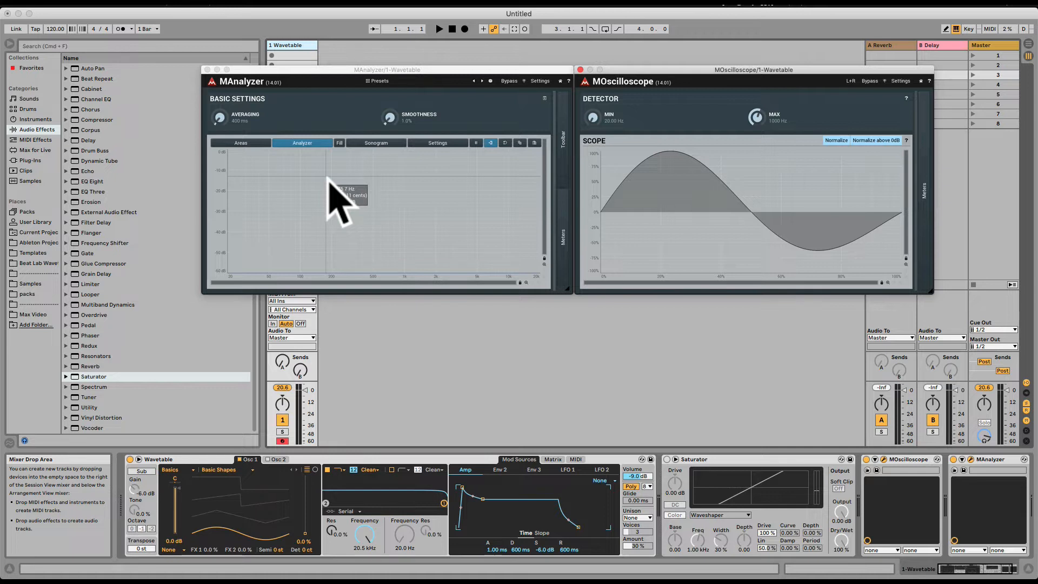
# Sweep Wavetable's Osc 1 wave position up to 100% and back to the sine wave at 0% while playing a note.
pyautogui.click(306, 536)
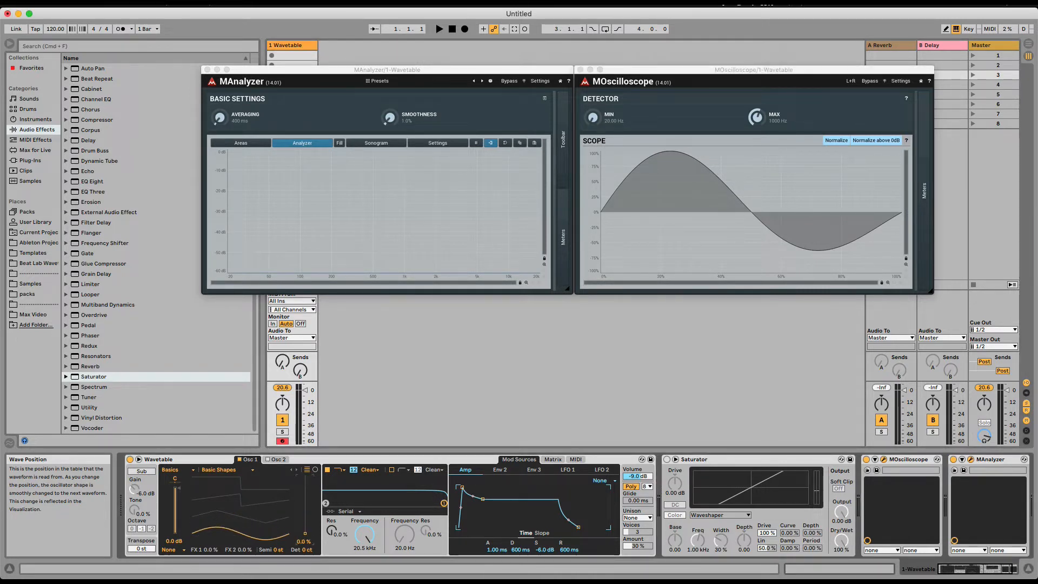
pyautogui.moveTo(304, 534); pyautogui.dragTo(306, 474)
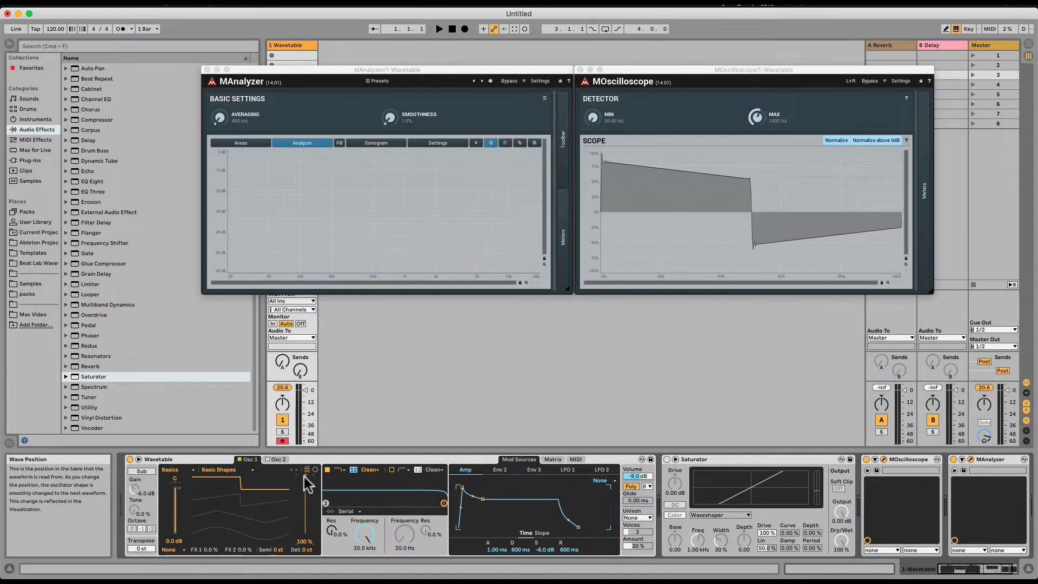
pyautogui.press('f')
pyautogui.moveTo(304, 476); pyautogui.dragTo(304, 534)
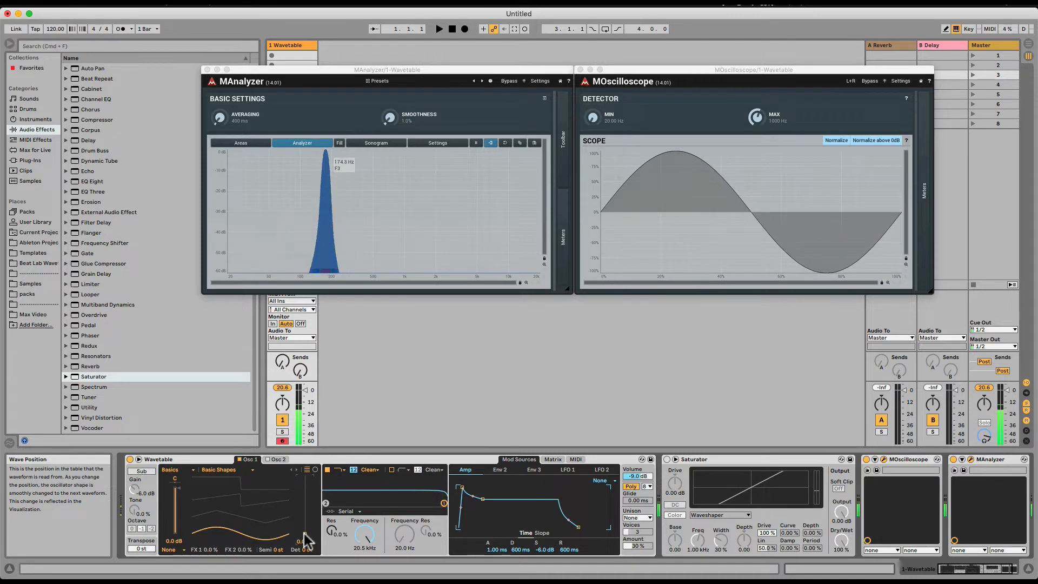
# Switch the Saturator curve to Analog Clip and raise its main Drive to 13.7 dB.
pyautogui.click(666, 460)
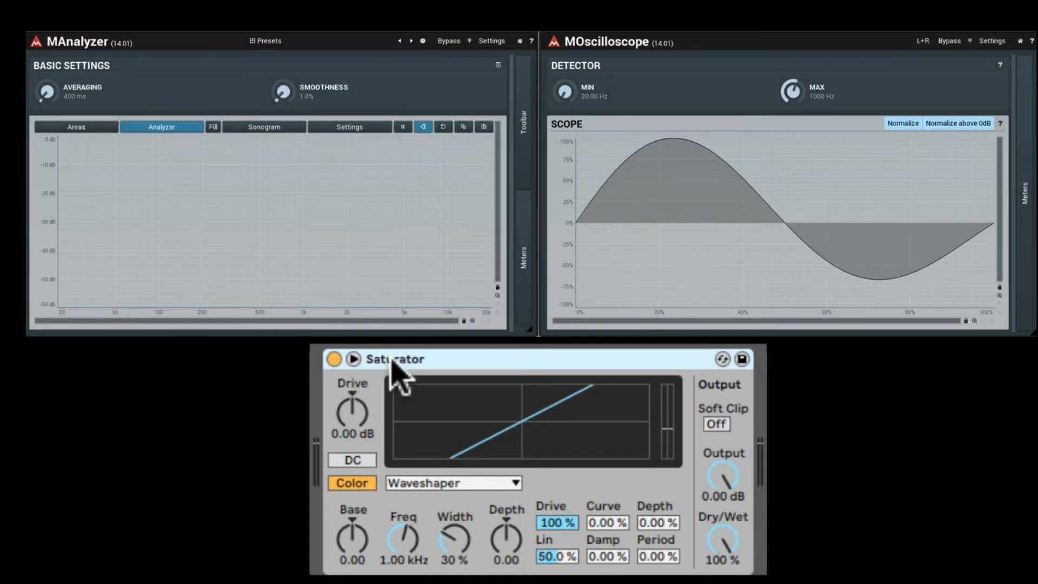
pyautogui.click(352, 405)
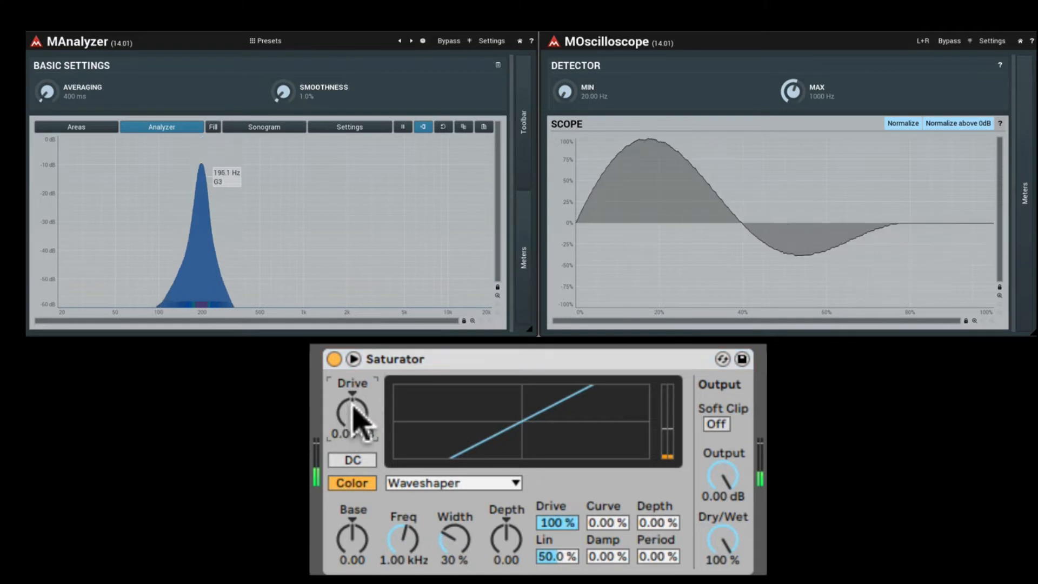
pyautogui.click(421, 481)
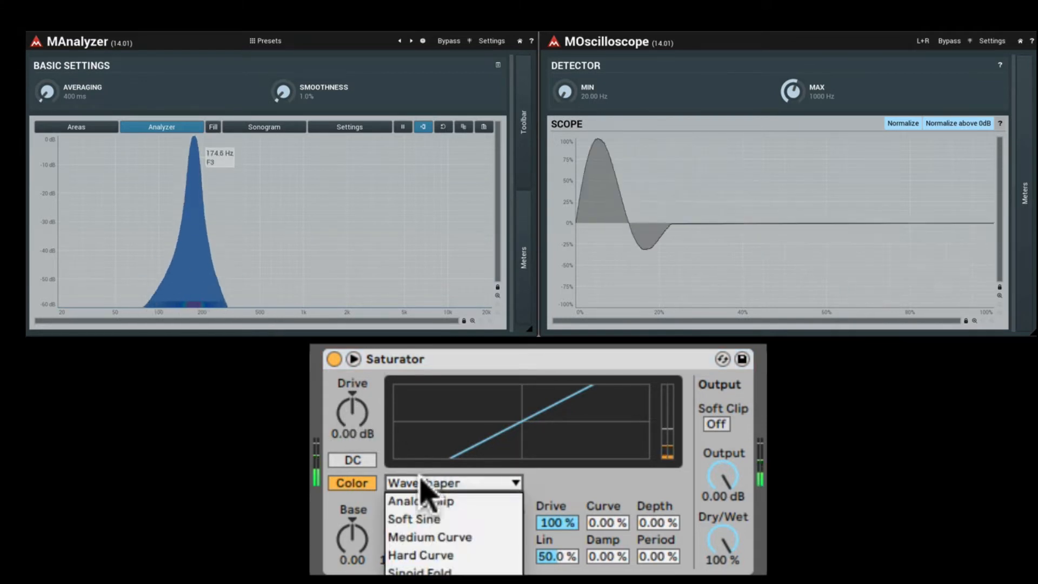
pyautogui.click(424, 500)
pyautogui.click(357, 408)
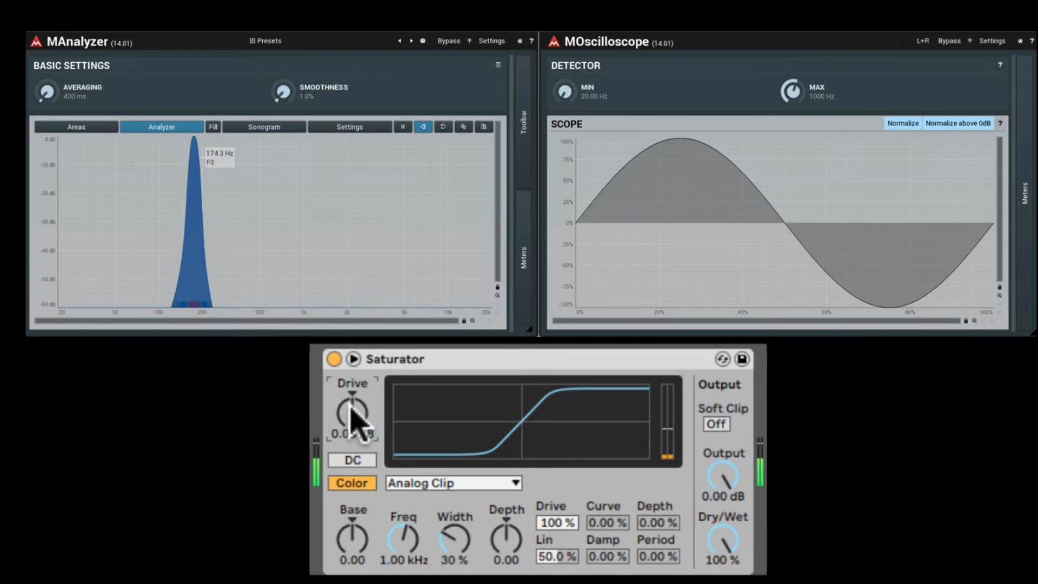
pyautogui.moveTo(351, 417); pyautogui.dragTo(351, 360)
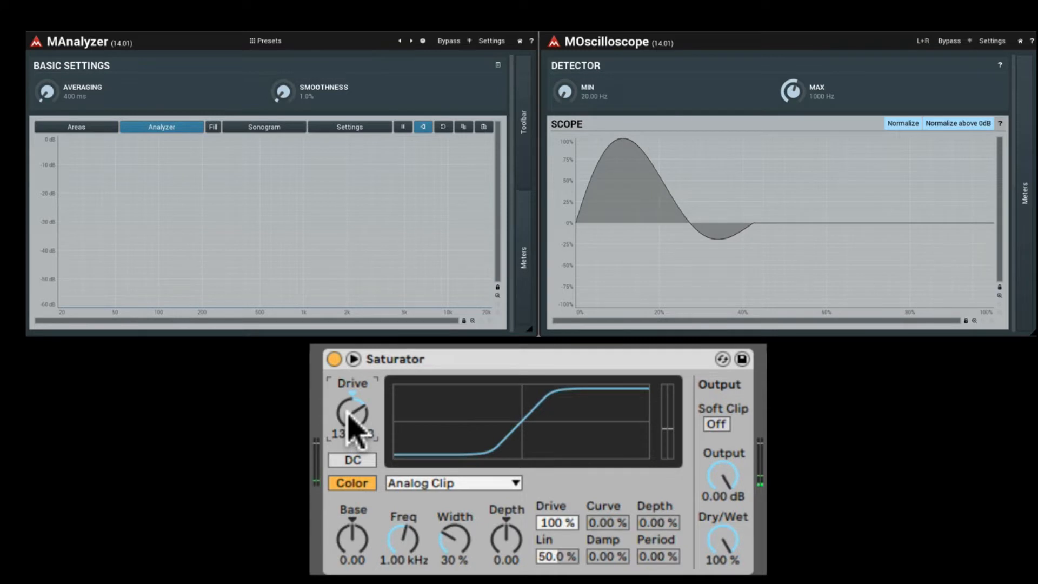
# Turn off Normalize in the oscilloscope, sweep Saturator's main Drive through low and high amounts, and settle it at 12 dB.
pyautogui.click(909, 124)
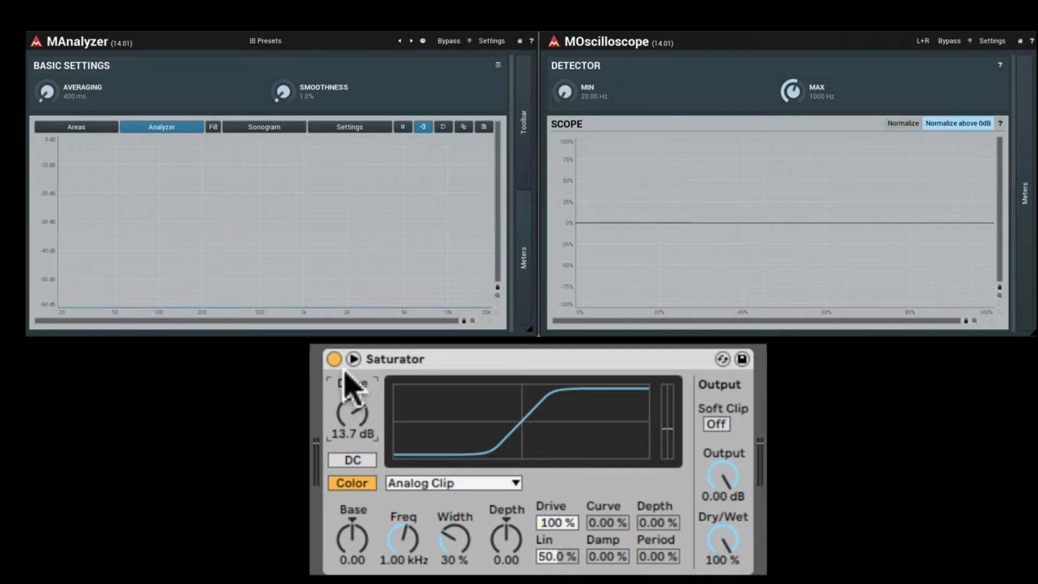
pyautogui.moveTo(355, 429)
pyautogui.mouseDown()
pyautogui.moveTo(355, 451)
pyautogui.moveTo(355, 414)
pyautogui.mouseUp()
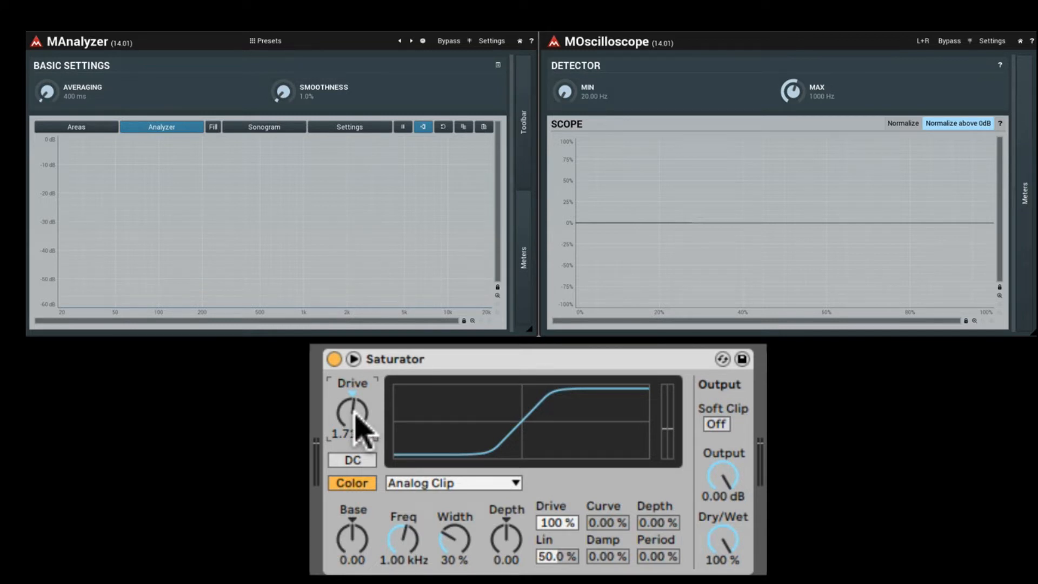
pyautogui.moveTo(355, 415); pyautogui.dragTo(355, 376)
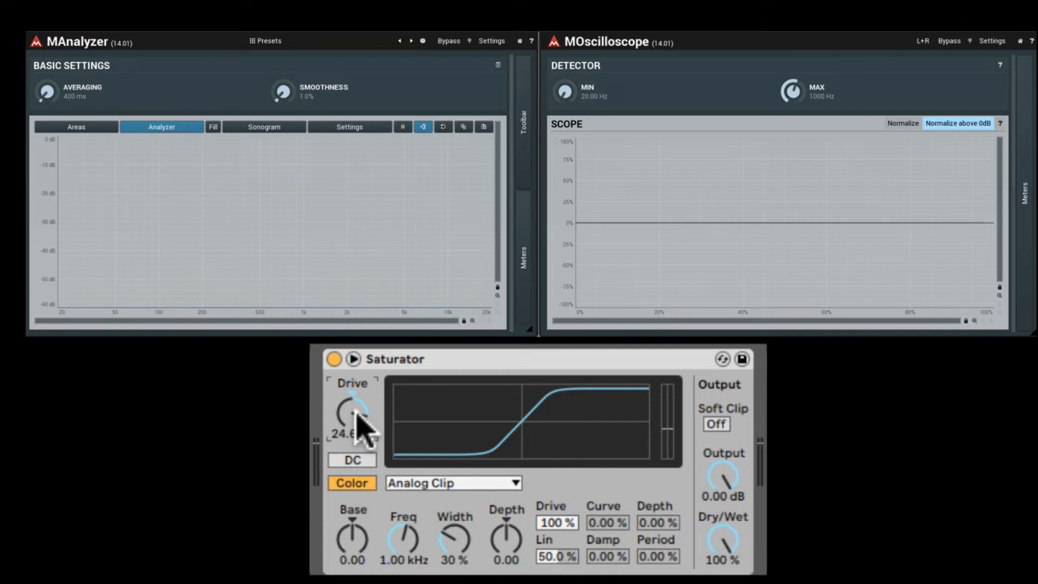
pyautogui.moveTo(356, 412); pyautogui.dragTo(355, 411)
pyautogui.moveTo(356, 413)
pyautogui.mouseDown()
pyautogui.moveTo(356, 438)
pyautogui.moveTo(356, 394)
pyautogui.moveTo(356, 409)
pyautogui.mouseUp()
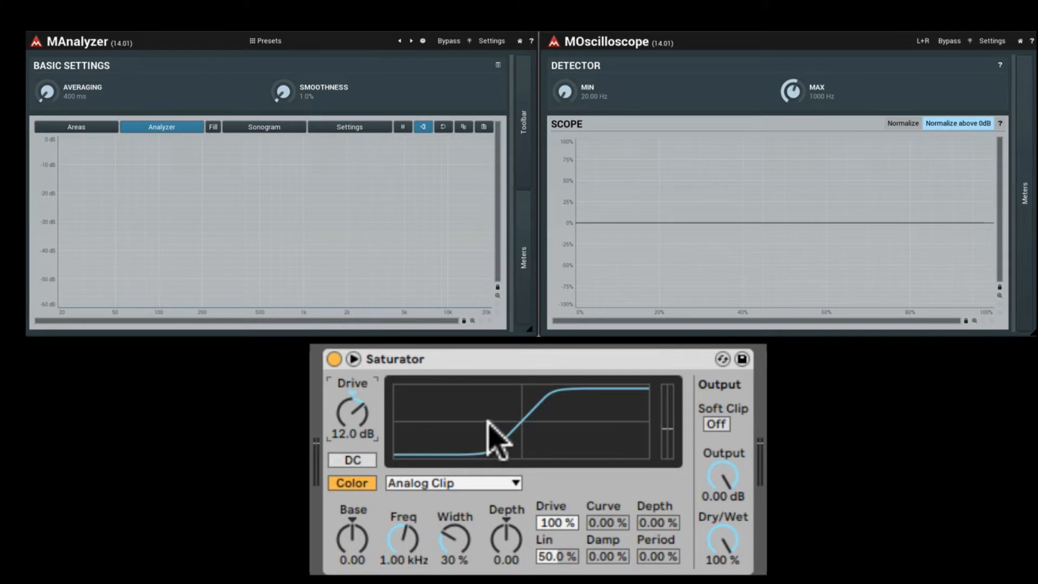
# Switch the Saturator curve to Soft Sine and raise the main Drive to 26.3 dB.
pyautogui.click(429, 483)
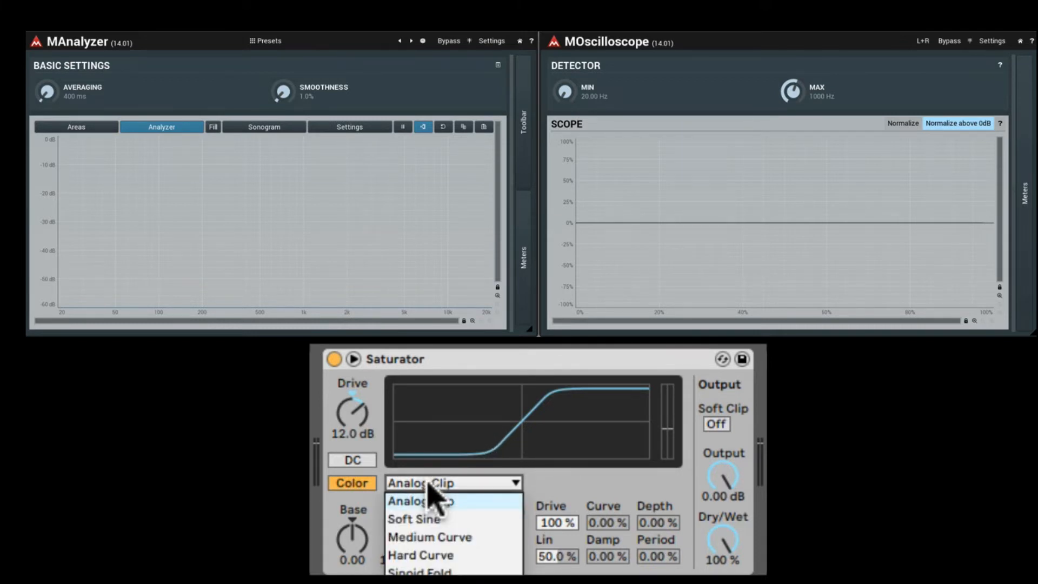
pyautogui.click(427, 518)
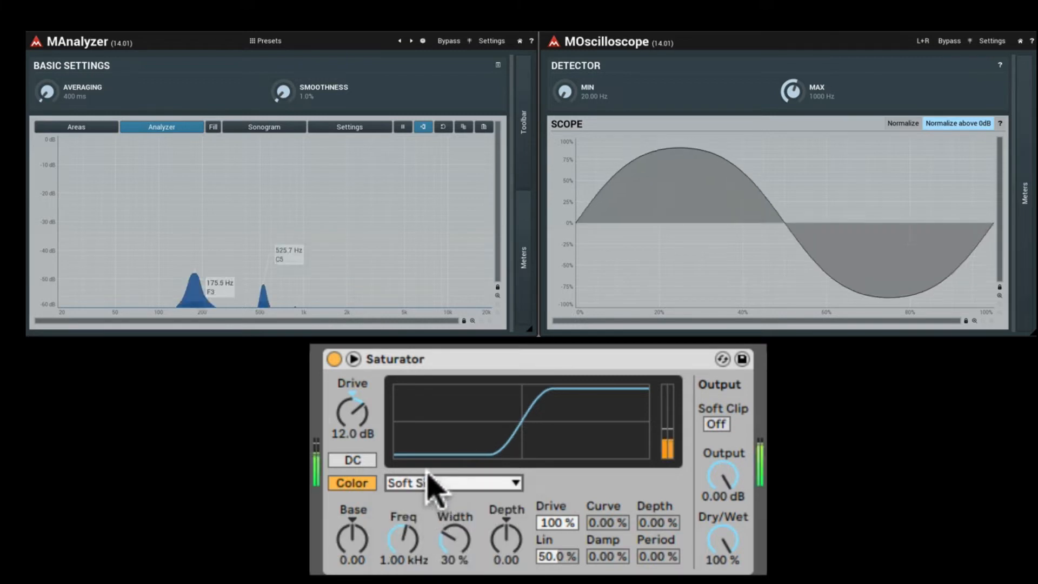
pyautogui.moveTo(354, 430); pyautogui.dragTo(378, 393)
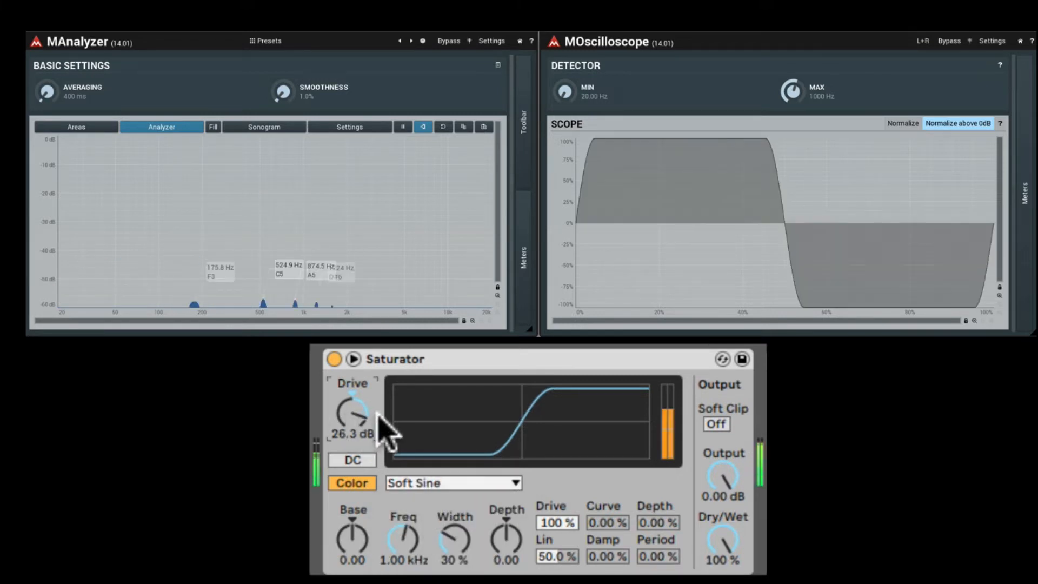
# Compare the Analog Clip curve against Soft Sine, ending on Soft Sine.
pyautogui.click(432, 483)
pyautogui.click(435, 497)
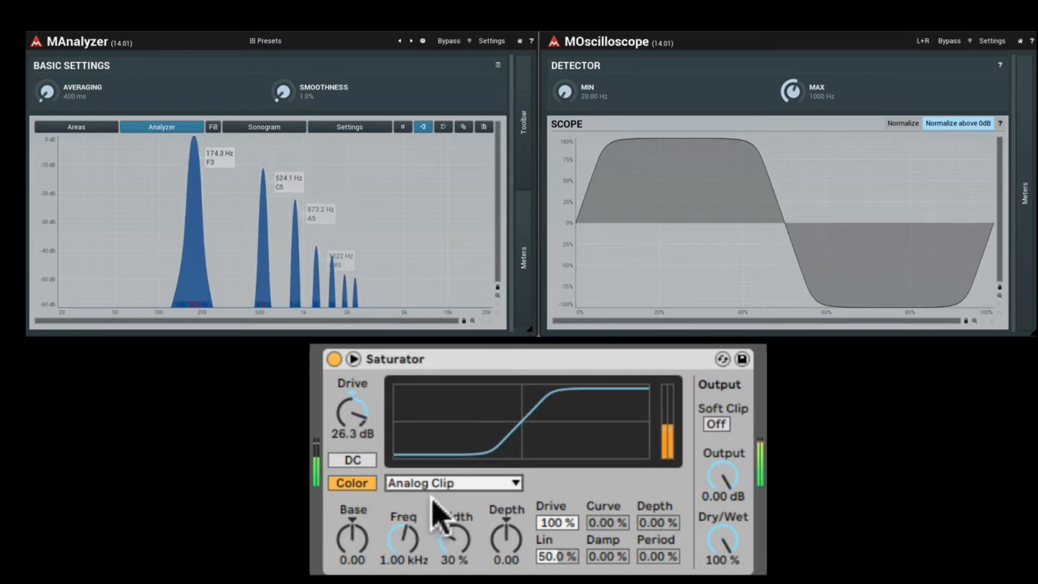
pyautogui.click(441, 483)
pyautogui.click(440, 518)
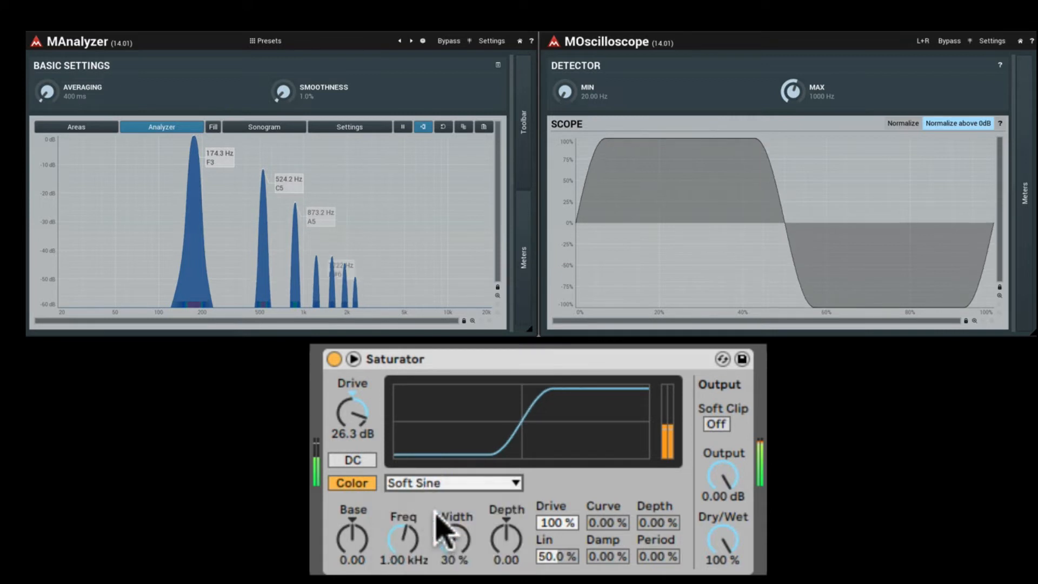
# Audition the Medium Curve and Hard Curve types in Saturator, ending on Sinoid Fold.
pyautogui.click(428, 484)
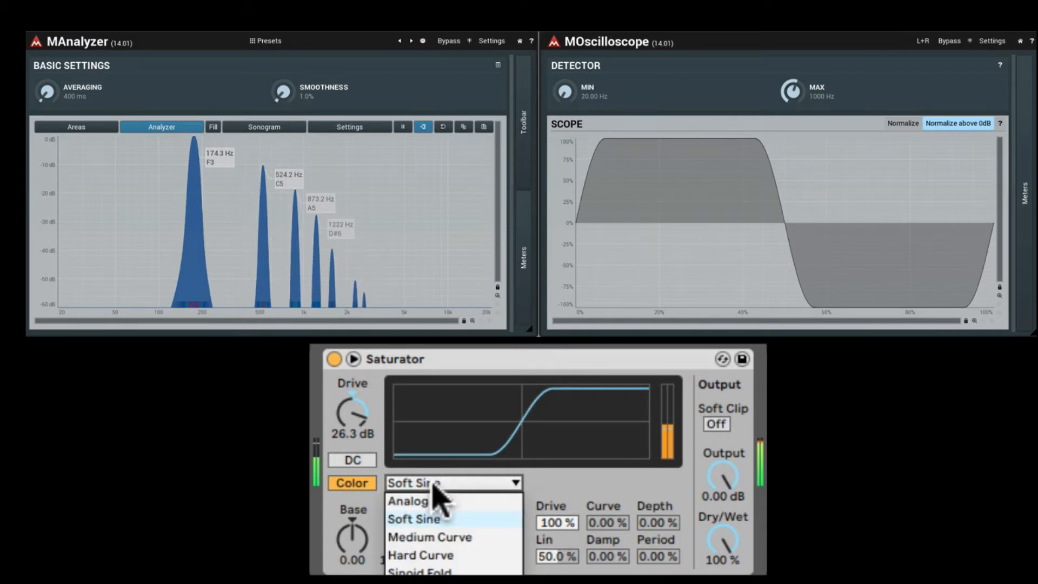
pyautogui.click(429, 537)
pyautogui.click(429, 483)
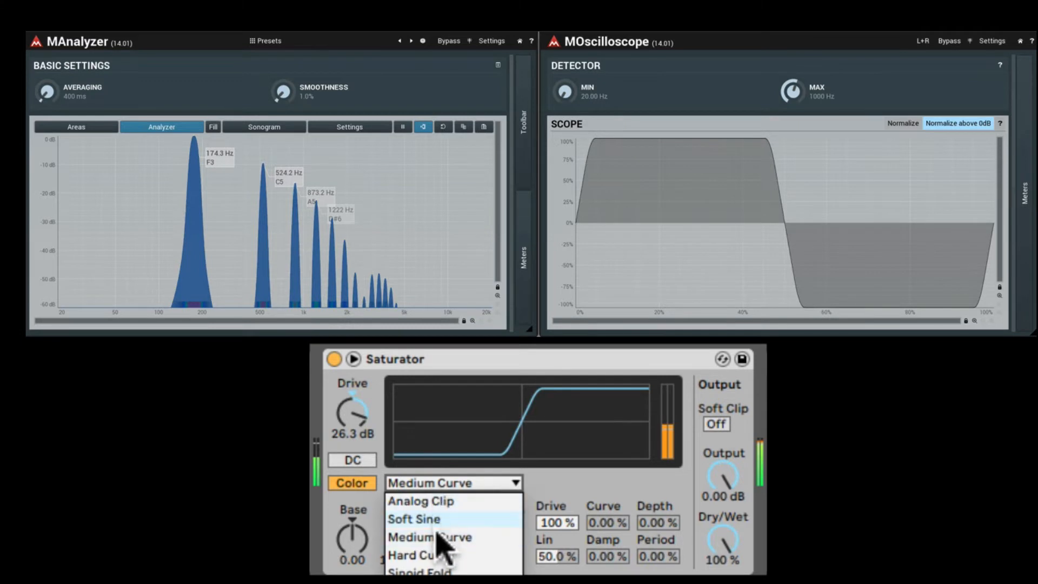
pyautogui.click(431, 557)
pyautogui.click(431, 483)
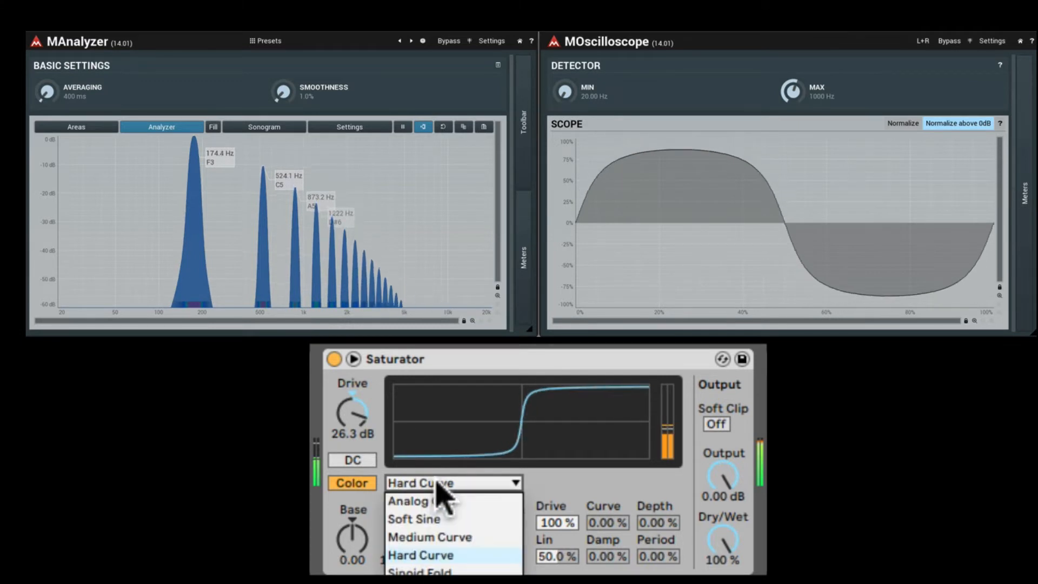
pyautogui.click(444, 572)
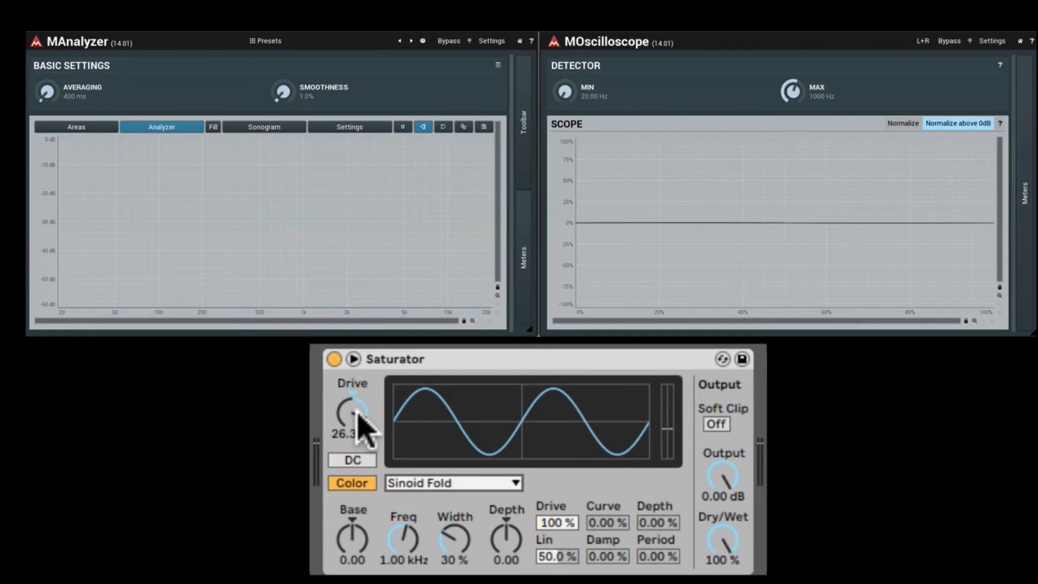
# Lower the main Drive to 20 dB, switch the curve to Digital Clip, and raise the Drive to 28 dB.
pyautogui.moveTo(361, 425)
pyautogui.mouseDown()
pyautogui.moveTo(361, 408)
pyautogui.moveTo(361, 437)
pyautogui.mouseUp()
pyautogui.click(421, 482)
pyautogui.click(414, 582)
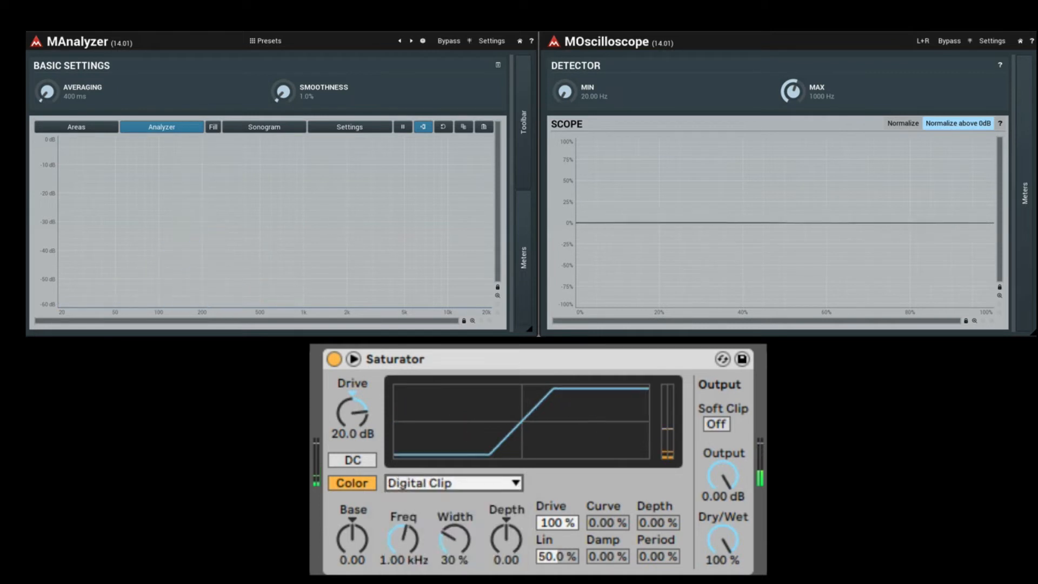
pyautogui.moveTo(352, 417)
pyautogui.mouseDown()
pyautogui.moveTo(352, 401)
pyautogui.moveTo(357, 413)
pyautogui.mouseUp()
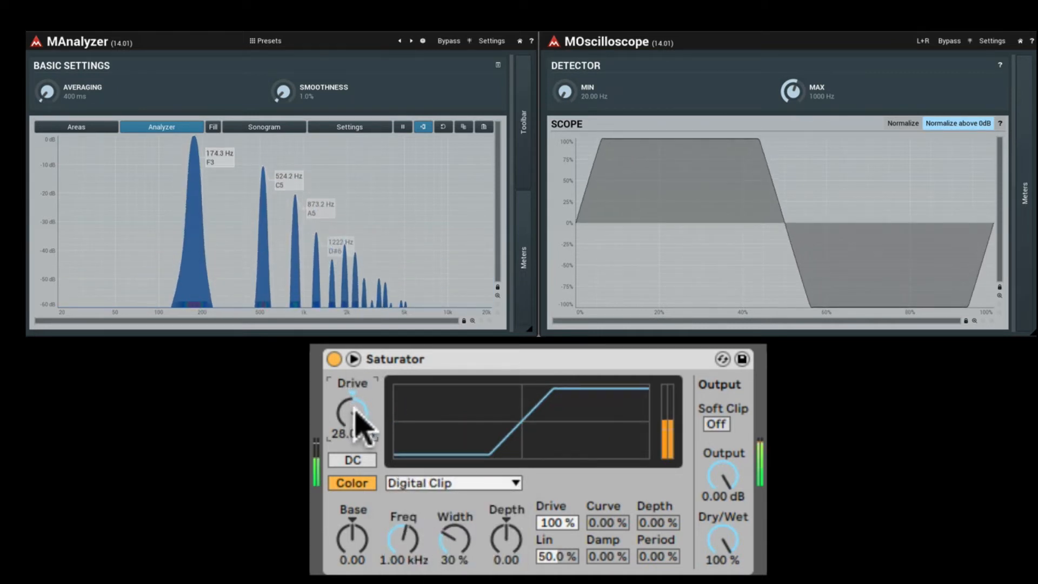
# Switch Saturator to the Waveshaper curve and set its Lin amount to 53.9%.
pyautogui.click(433, 482)
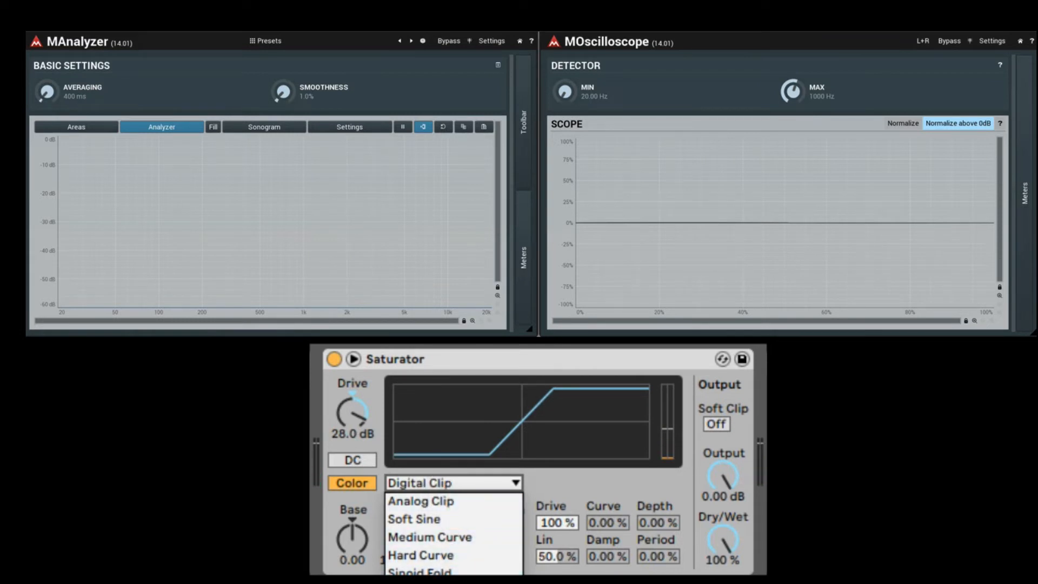
pyautogui.click(448, 581)
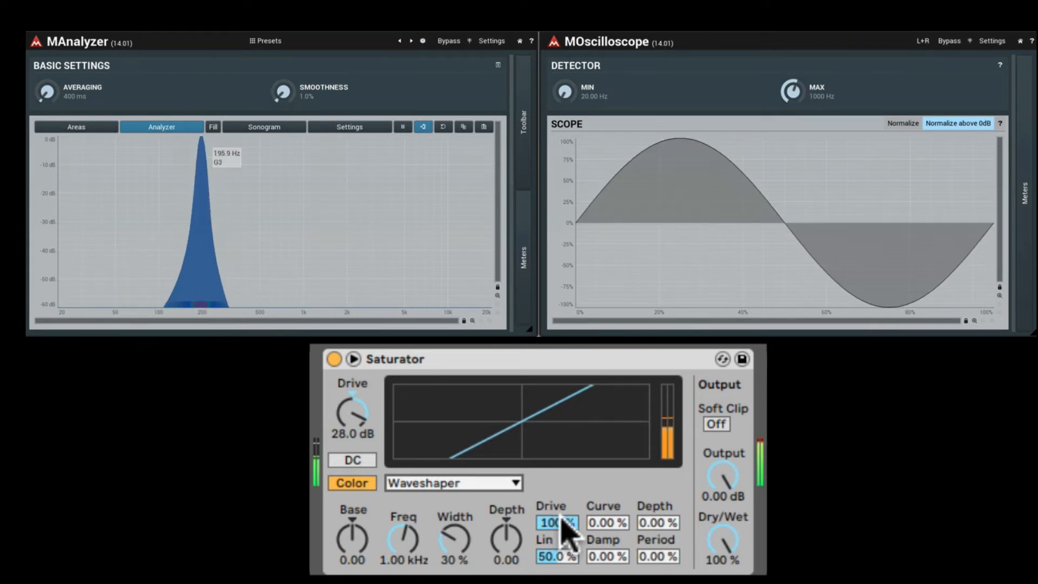
pyautogui.moveTo(559, 520)
pyautogui.mouseDown()
pyautogui.moveTo(559, 574)
pyautogui.moveTo(558, 520)
pyautogui.mouseUp()
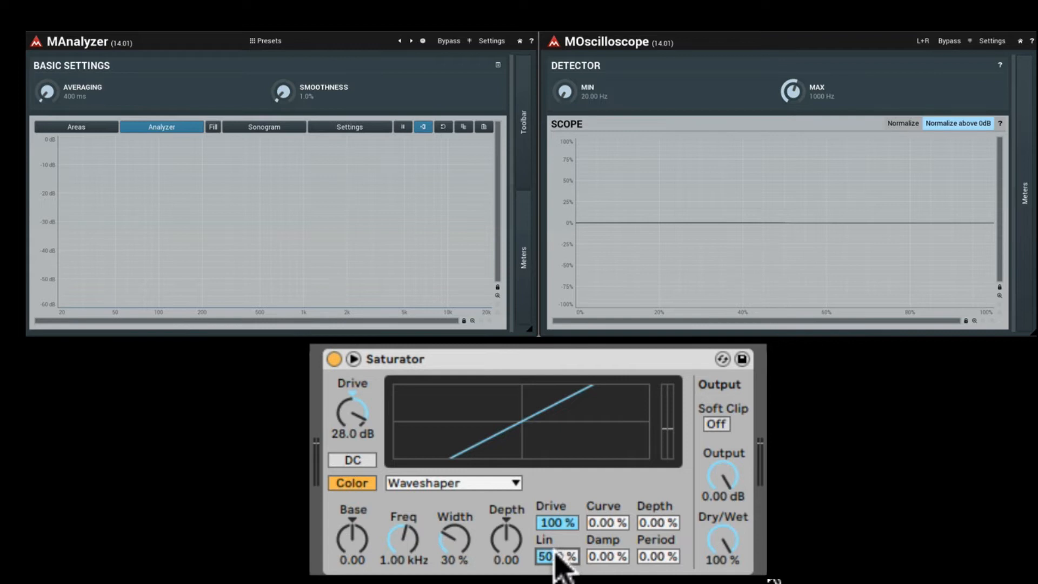
pyautogui.moveTo(555, 553); pyautogui.dragTo(581, 553)
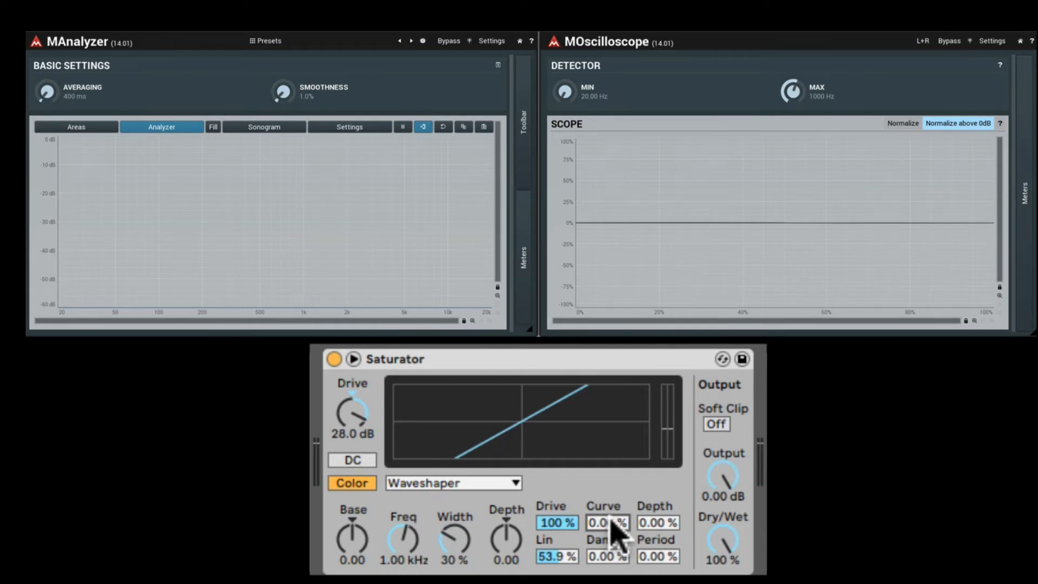
# Try out the waveshaper's Curve and Damp amounts, leaving Curve at 75.8% and Damp at 0%.
pyautogui.moveTo(612, 524)
pyautogui.mouseDown()
pyautogui.moveTo(611, 478)
pyautogui.moveTo(611, 525)
pyautogui.mouseUp()
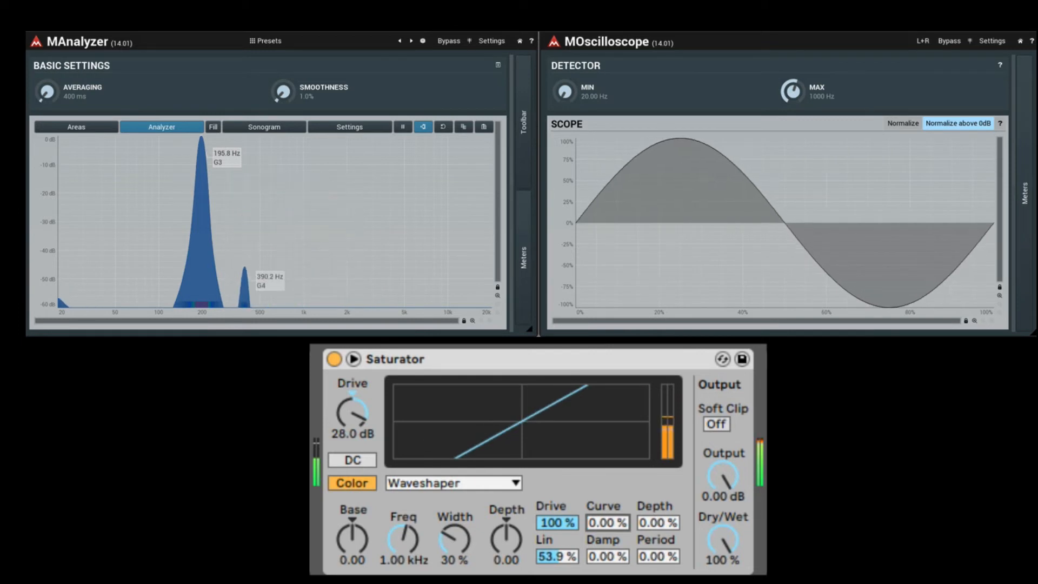
pyautogui.hscroll(1, 621, 514)
pyautogui.click(593, 557)
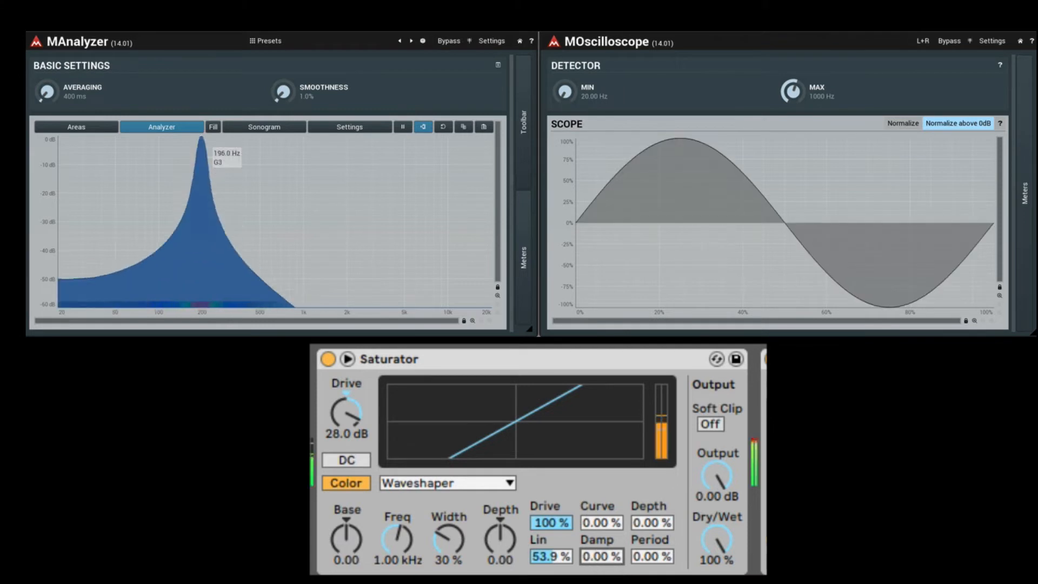
pyautogui.moveTo(598, 559); pyautogui.dragTo(600, 580)
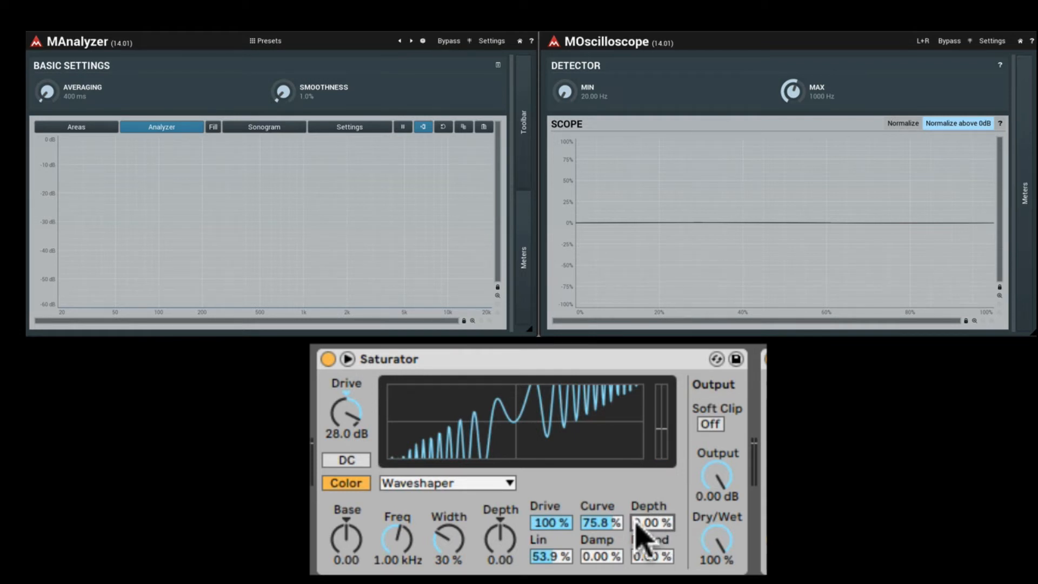
# Raise the waveshaper's Depth to 100%, try Damp and Period, and reset Depth and Curve to 0%.
pyautogui.moveTo(635, 523); pyautogui.dragTo(636, 481)
pyautogui.moveTo(616, 556)
pyautogui.mouseDown()
pyautogui.moveTo(616, 519)
pyautogui.moveTo(616, 560)
pyautogui.mouseUp()
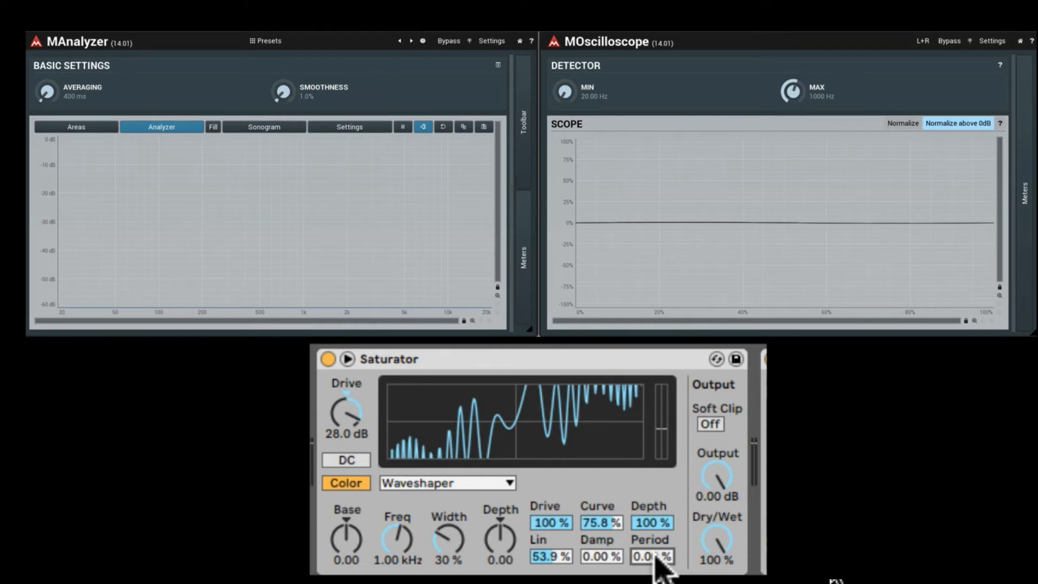
pyautogui.moveTo(652, 556)
pyautogui.mouseDown()
pyautogui.moveTo(651, 506)
pyautogui.moveTo(651, 560)
pyautogui.mouseUp()
pyautogui.doubleClick(637, 521)
pyautogui.doubleClick(609, 522)
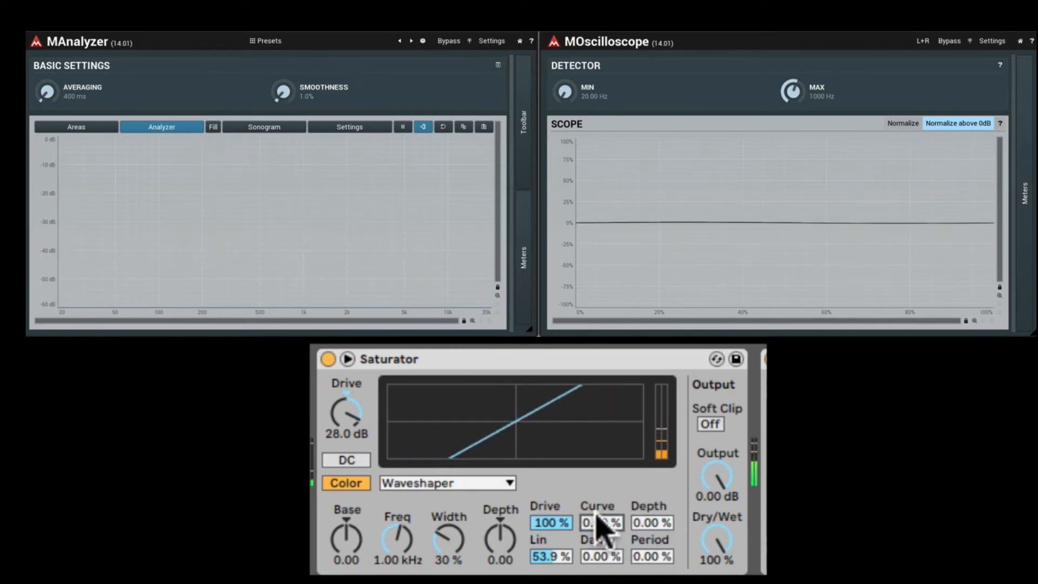
# Reset the waveshaper's Drive to 100% and raise its Lin amount to 88.3%.
pyautogui.doubleClick(554, 522)
pyautogui.moveTo(568, 559); pyautogui.dragTo(557, 521)
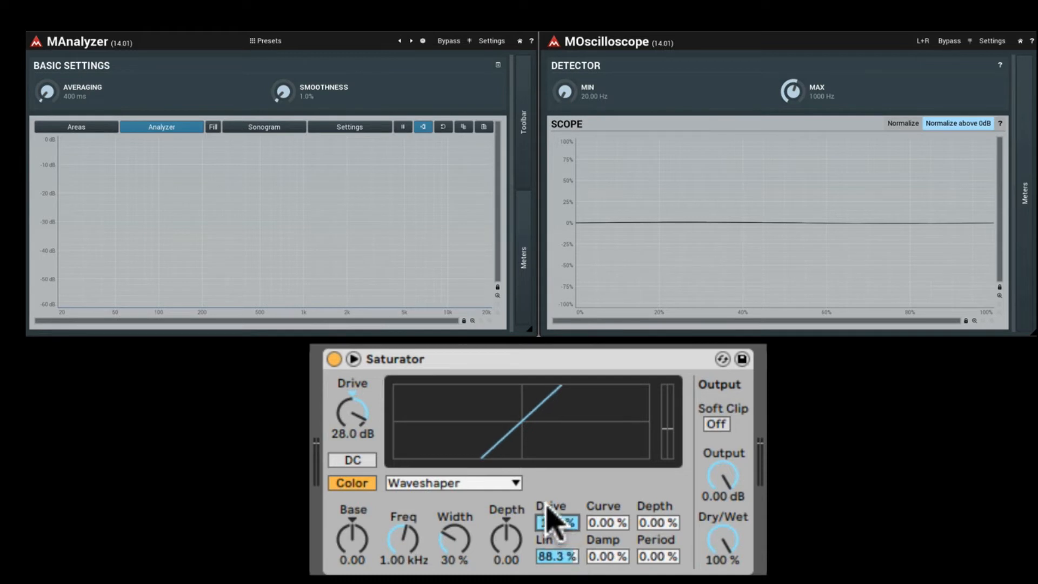
# Switch Saturator to the Analog Clip curve, play the sine wave, and toggle the DC filter on and back off.
pyautogui.click(453, 487)
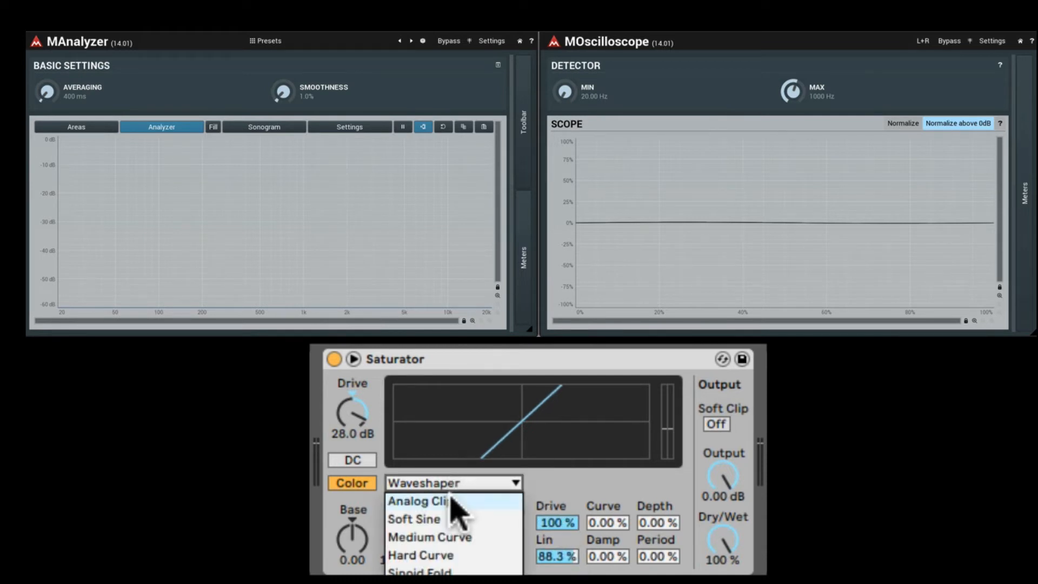
pyautogui.click(454, 500)
pyautogui.press('space')
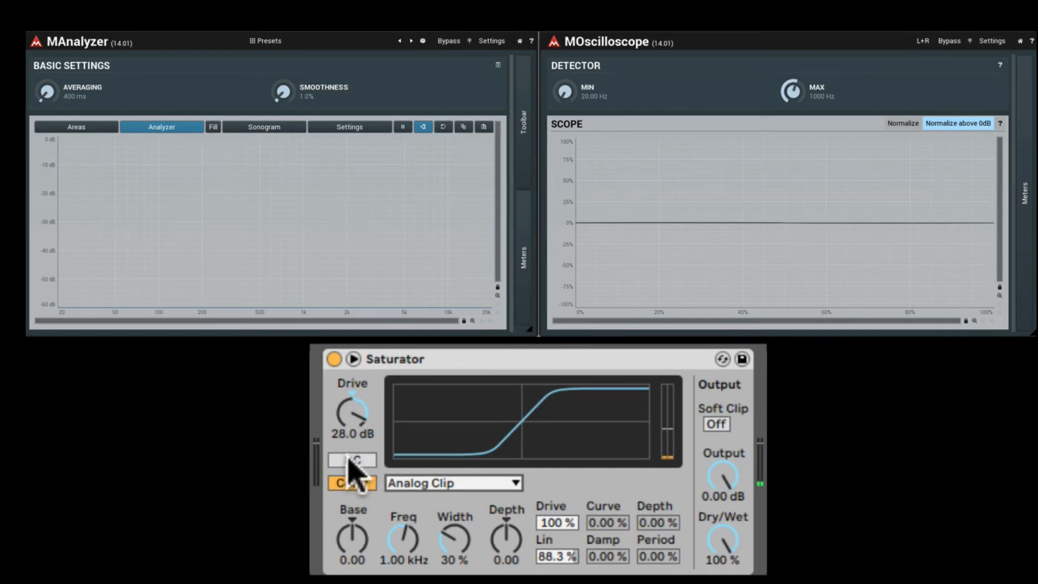
pyautogui.click(352, 459)
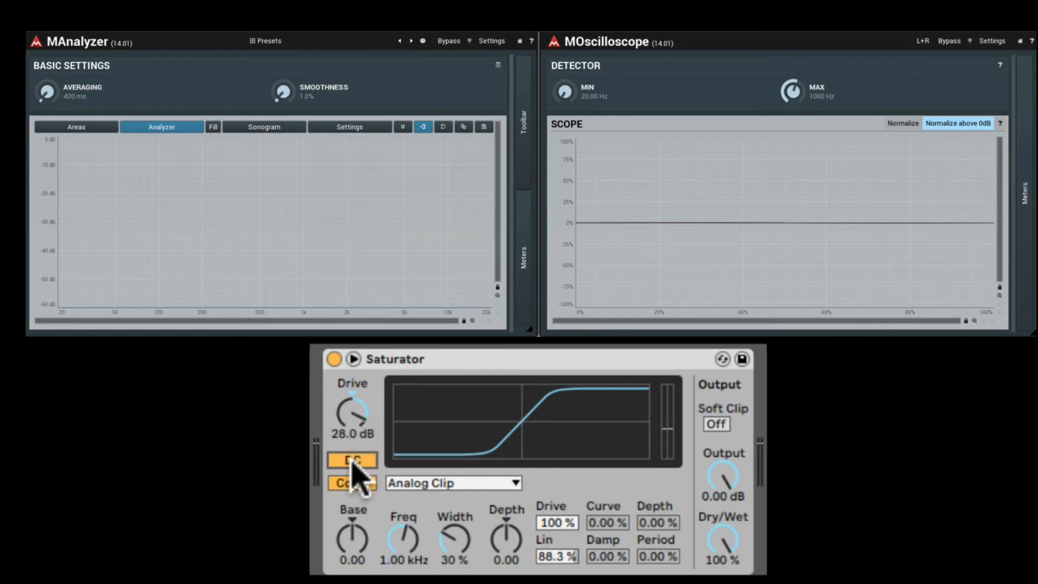
pyautogui.click(351, 460)
# Toggle Saturator's Color section off and on, then try out its Base amount and reset it to 0.00.
pyautogui.click(341, 485)
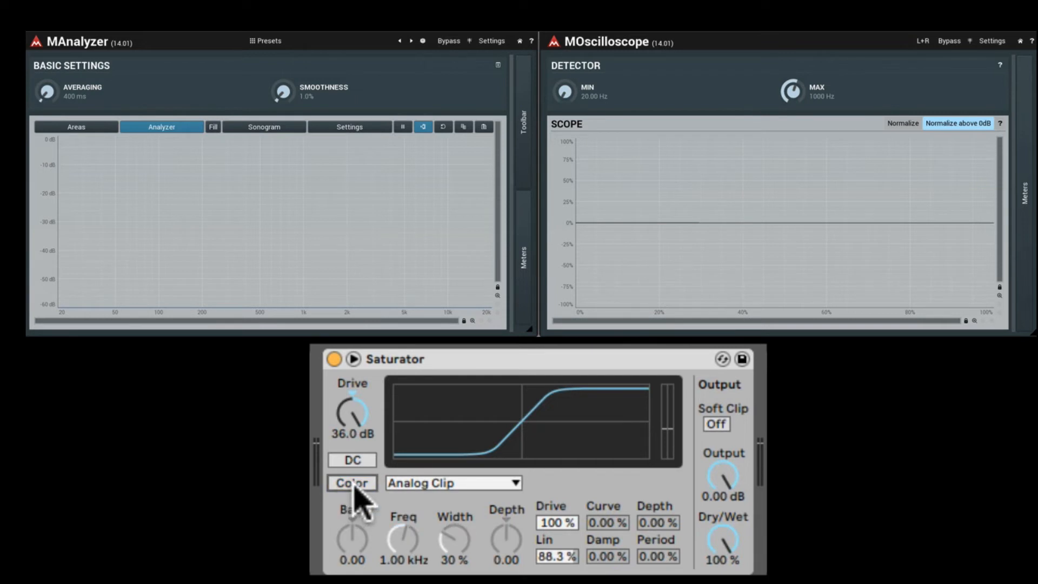
pyautogui.click(351, 483)
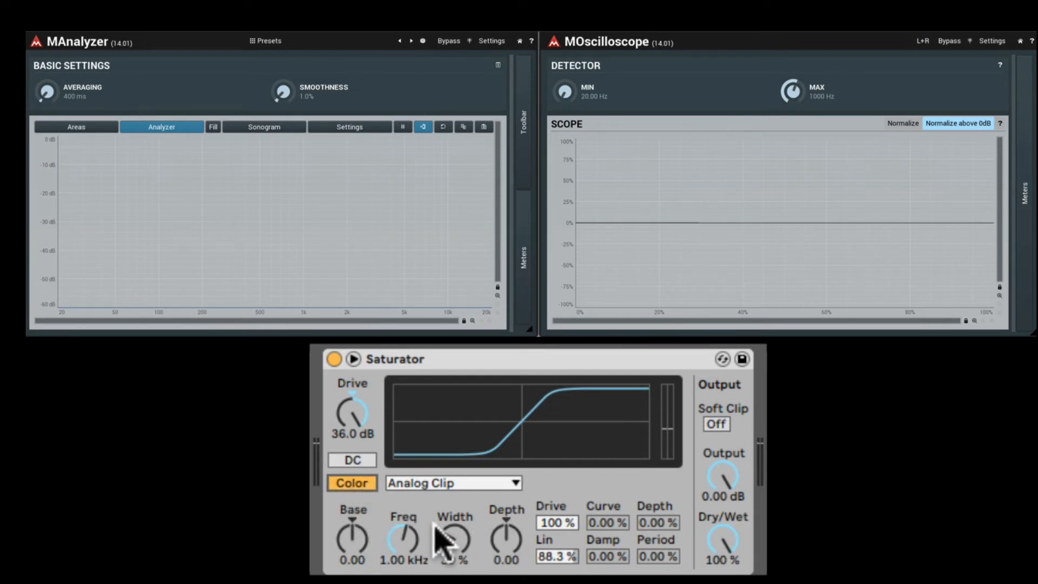
pyautogui.click(346, 538)
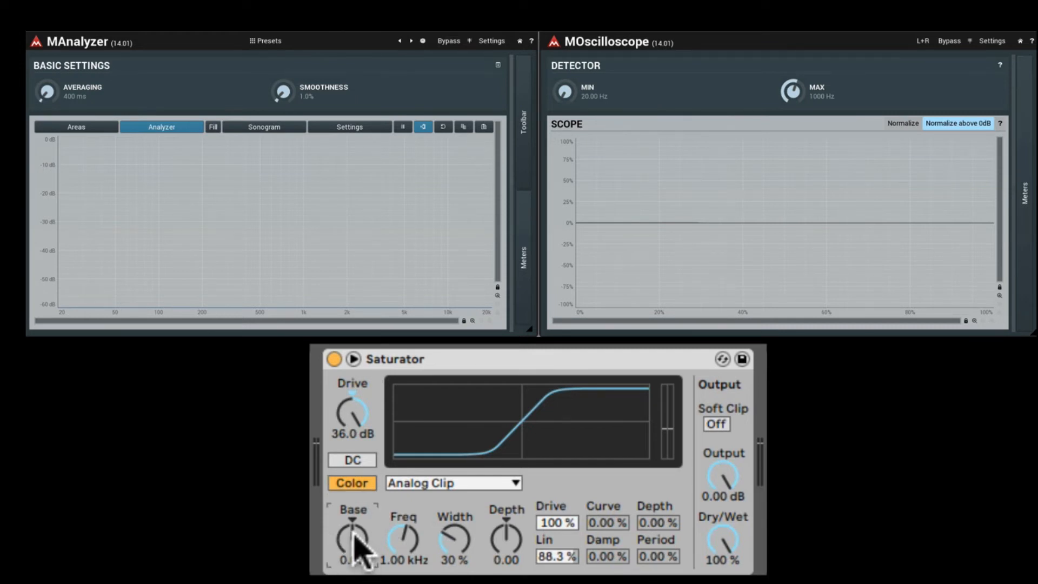
pyautogui.moveTo(360, 548); pyautogui.dragTo(359, 533)
pyautogui.moveTo(352, 538)
pyautogui.mouseDown()
pyautogui.moveTo(352, 557)
pyautogui.moveTo(352, 518)
pyautogui.moveTo(353, 539)
pyautogui.mouseUp()
pyautogui.doubleClick(351, 532)
# Set Color's Freq to 1.01 kHz and Width to 85%, and try out Depth, leaving it at 0.00.
pyautogui.click(404, 535)
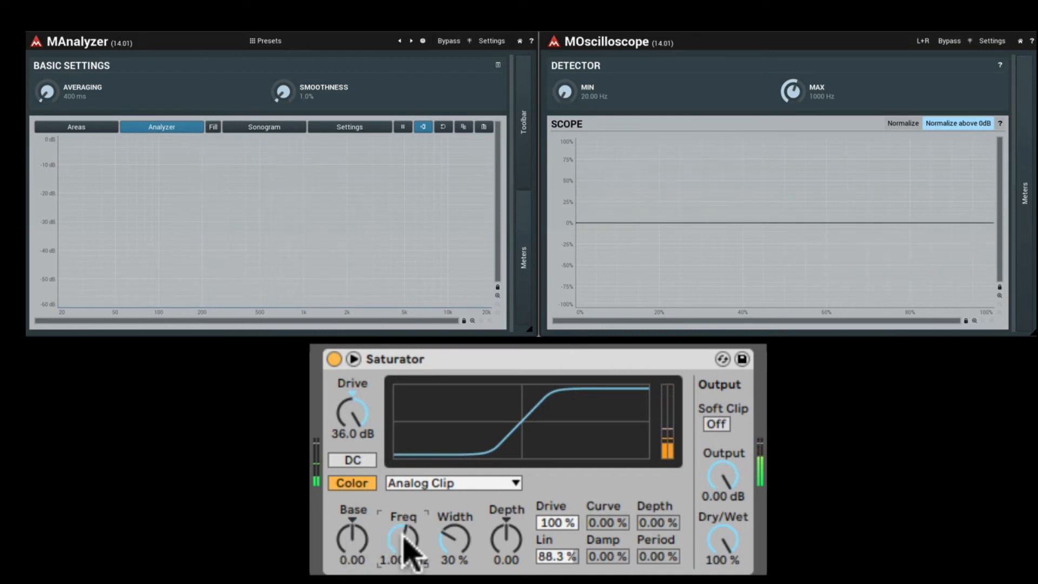
pyautogui.click(369, 540)
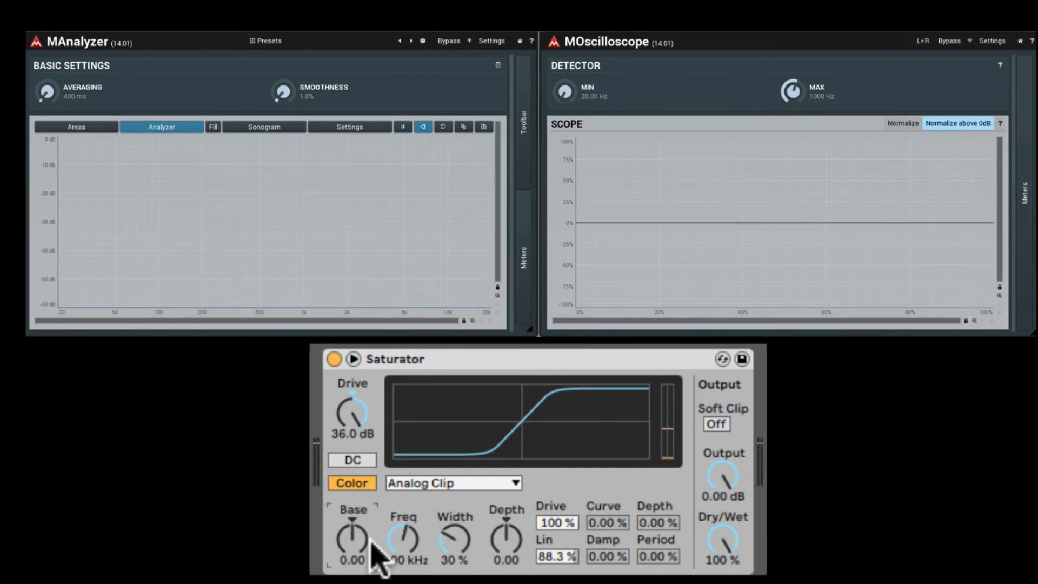
pyautogui.click(393, 544)
pyautogui.moveTo(404, 545); pyautogui.dragTo(450, 516)
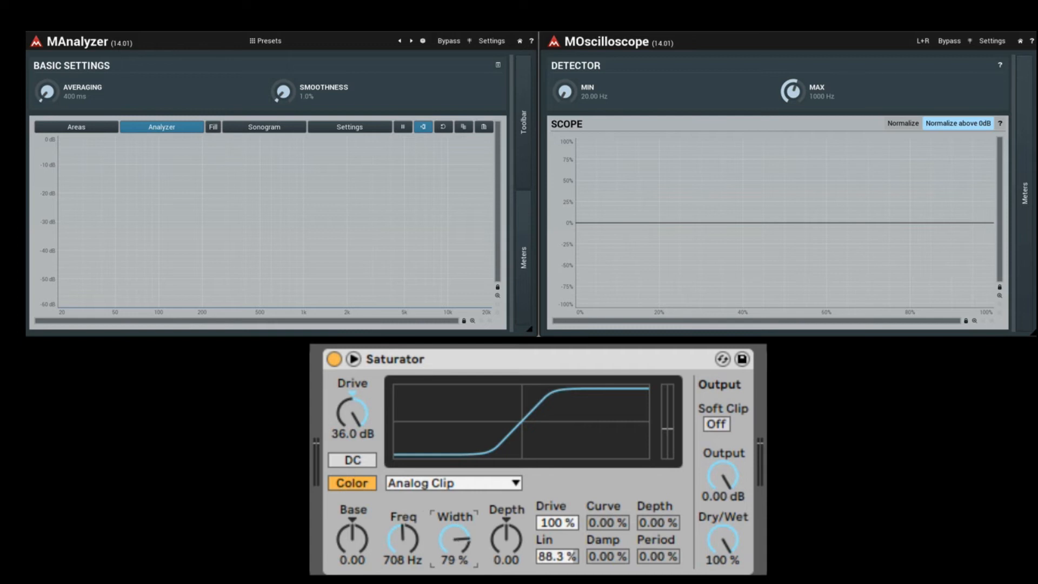
pyautogui.click(502, 535)
pyautogui.moveTo(506, 538); pyautogui.dragTo(506, 522)
pyautogui.moveTo(404, 538)
pyautogui.mouseDown()
pyautogui.moveTo(404, 514)
pyautogui.moveTo(404, 536)
pyautogui.moveTo(404, 520)
pyautogui.moveTo(455, 536)
pyautogui.moveTo(455, 516)
pyautogui.moveTo(420, 560)
pyautogui.moveTo(404, 527)
pyautogui.moveTo(407, 552)
pyautogui.mouseUp()
pyautogui.click(518, 548)
pyautogui.moveTo(519, 549); pyautogui.dragTo(519, 562)
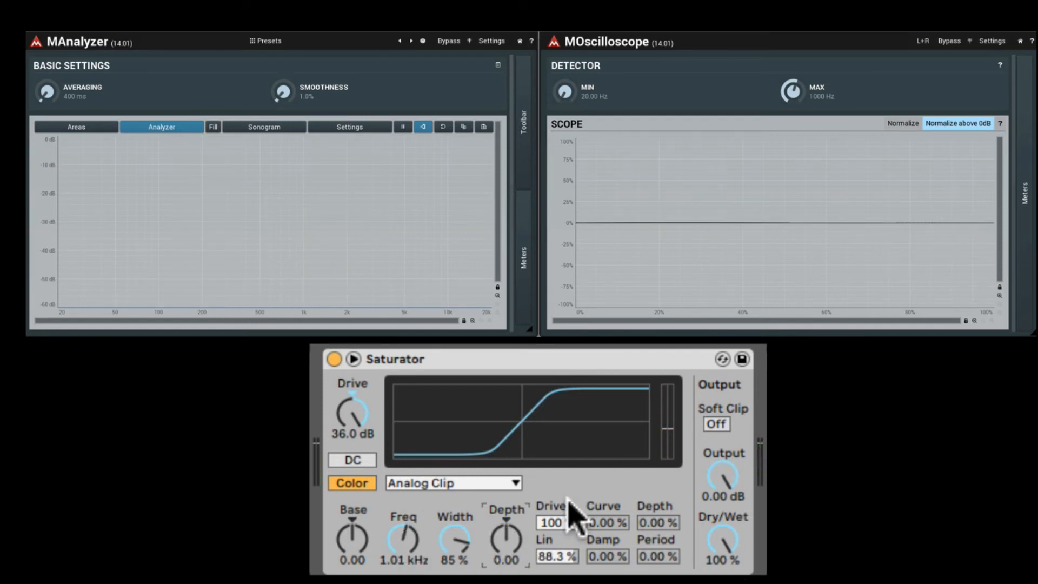
# Compare Soft Clip off and on with the Analog Clip curve while playing the sine wave, leaving it on.
pyautogui.click(716, 424)
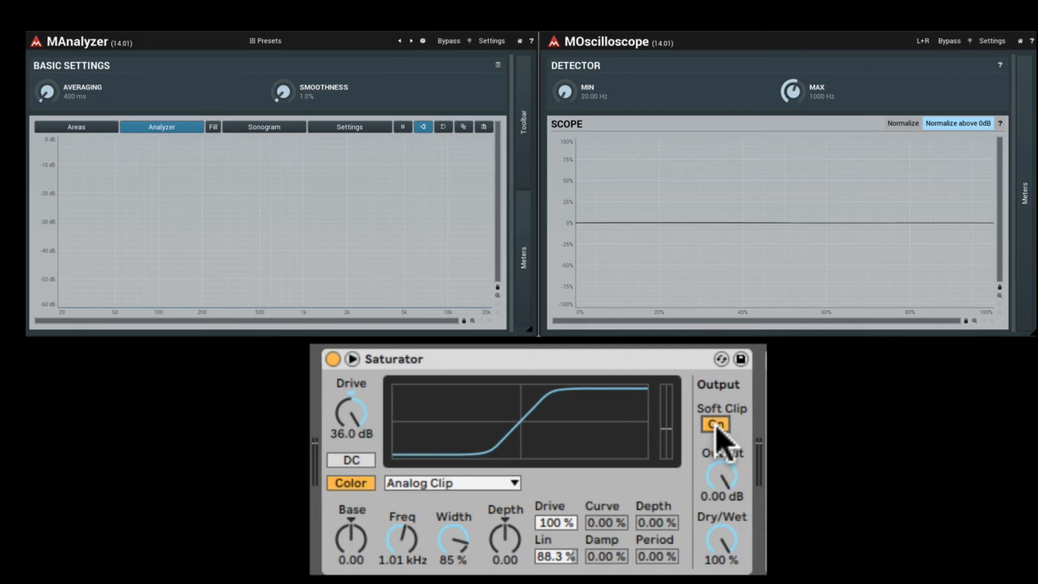
pyautogui.click(436, 481)
pyautogui.click(443, 501)
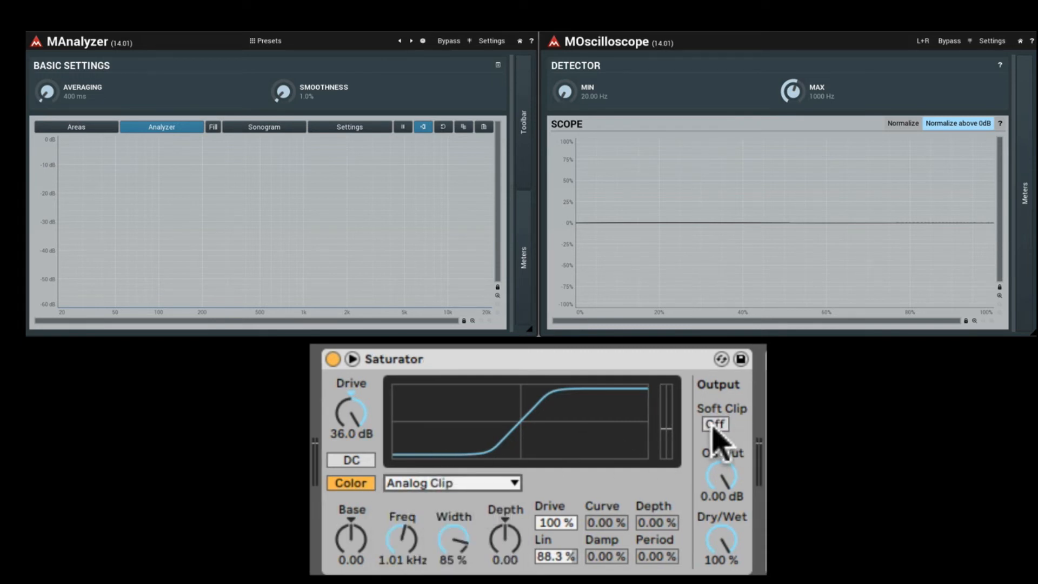
pyautogui.click(715, 424)
pyautogui.click(368, 418)
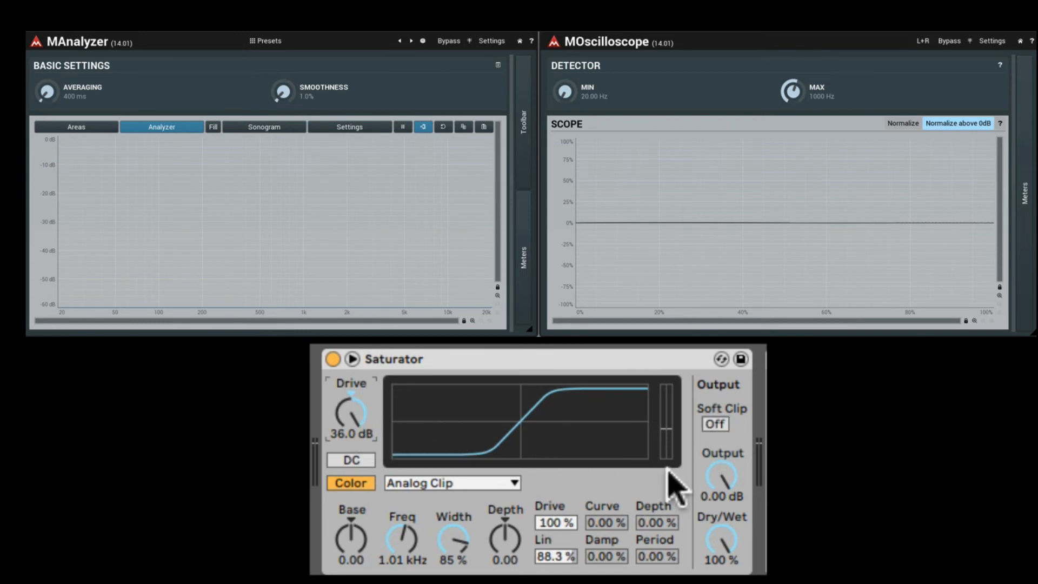
pyautogui.press('space')
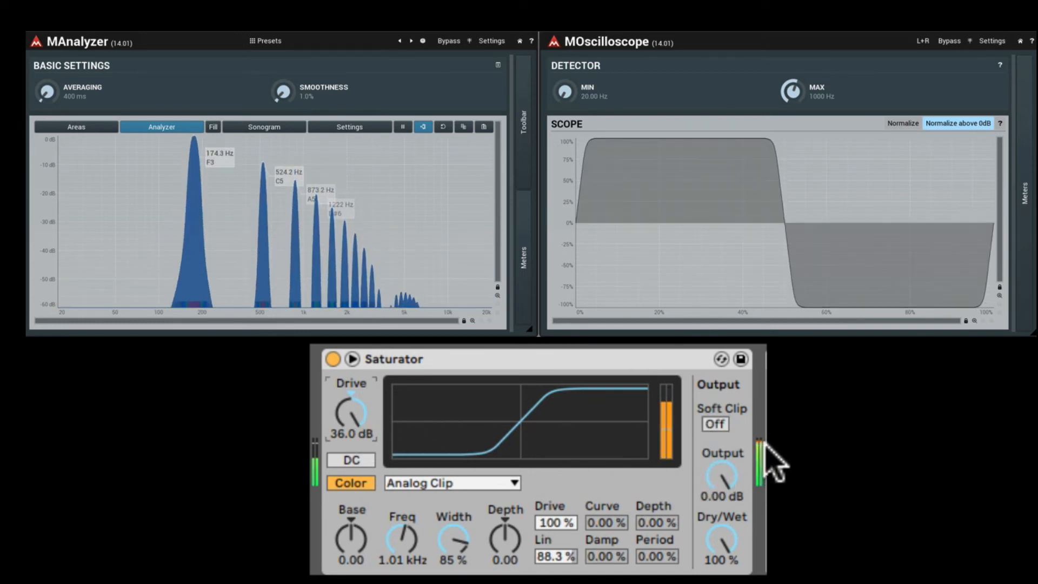
pyautogui.click(715, 424)
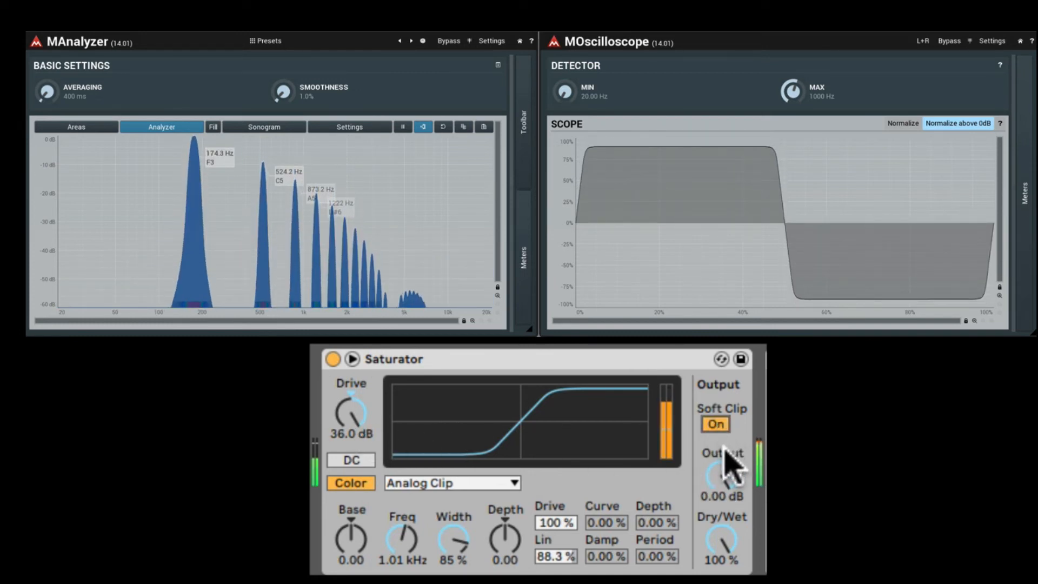
# Lower Saturator's main Drive to 24.6 dB and compare Soft Clip off and on again, leaving it on.
pyautogui.moveTo(359, 428); pyautogui.dragTo(359, 449)
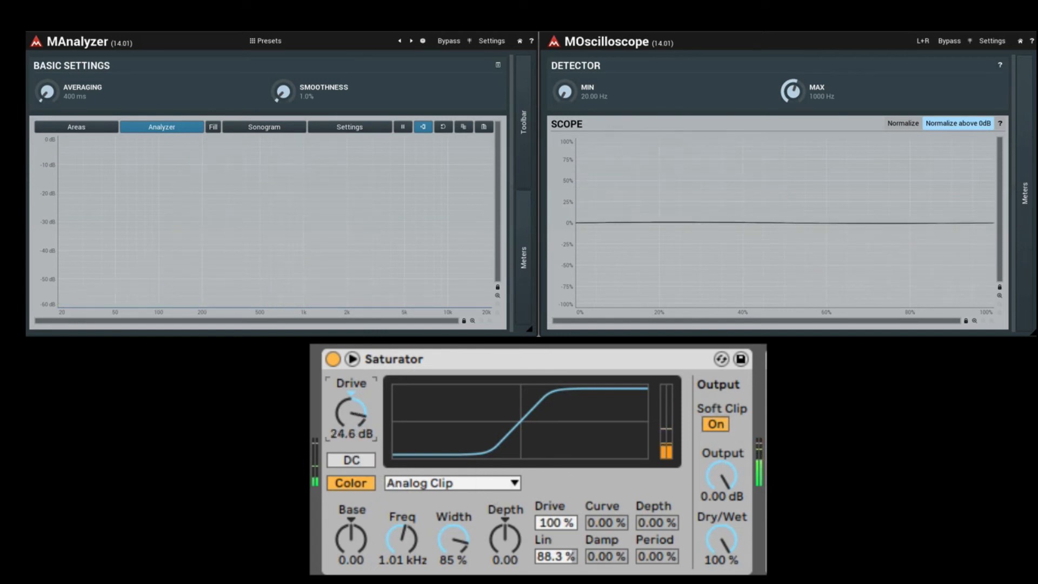
pyautogui.click(714, 424)
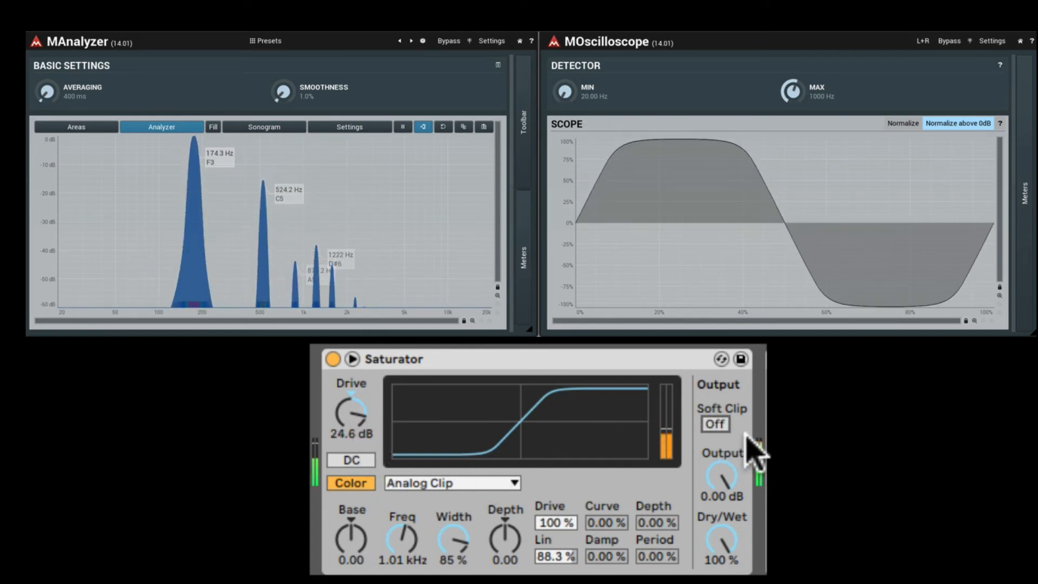
pyautogui.click(715, 424)
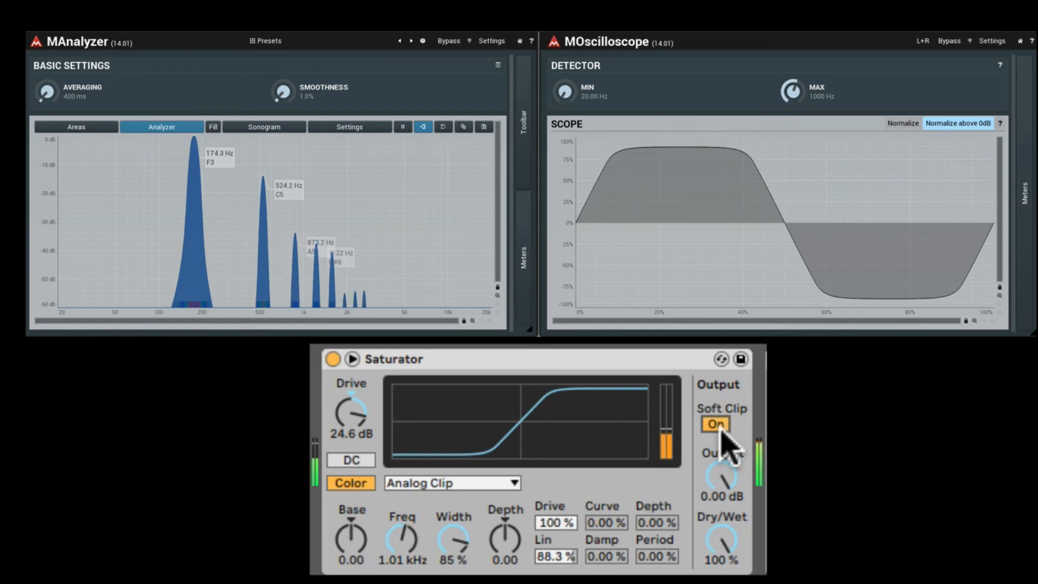
pyautogui.press('space')
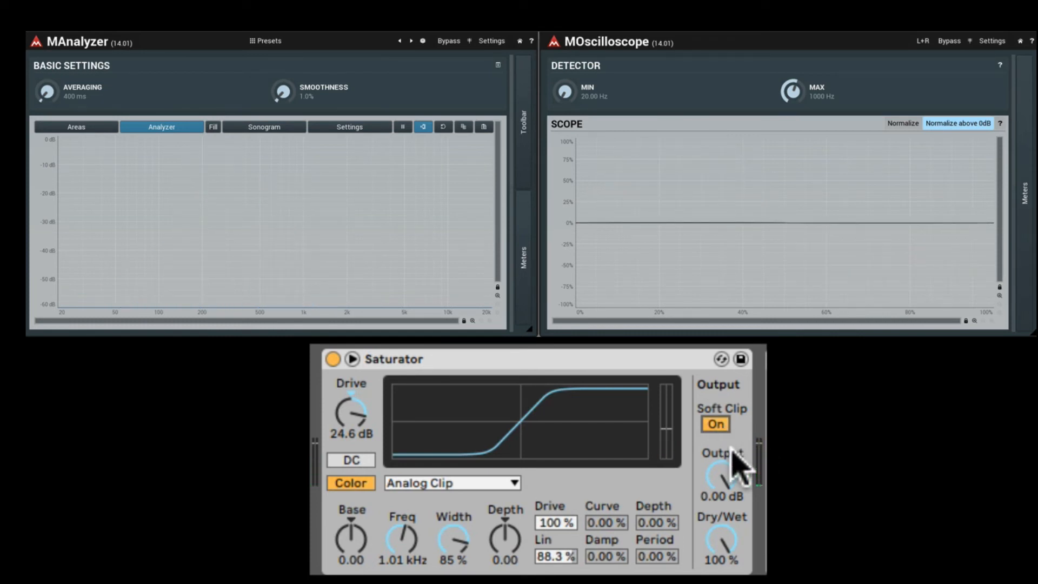
# Switch Saturator to Hard Curve and play the sine wave to check the waveform and level meter.
pyautogui.click(479, 484)
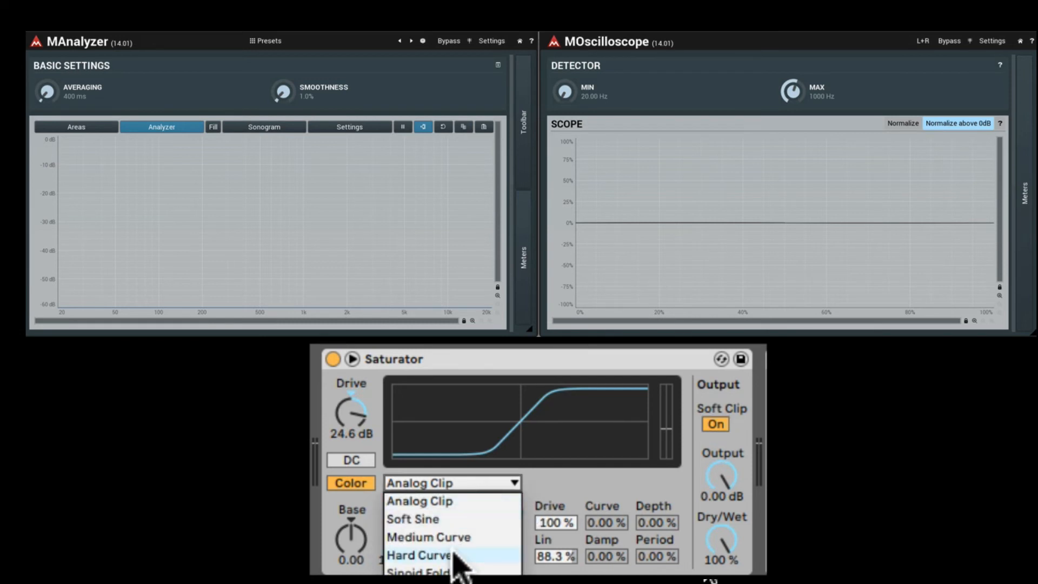
pyautogui.click(454, 555)
pyautogui.press('space')
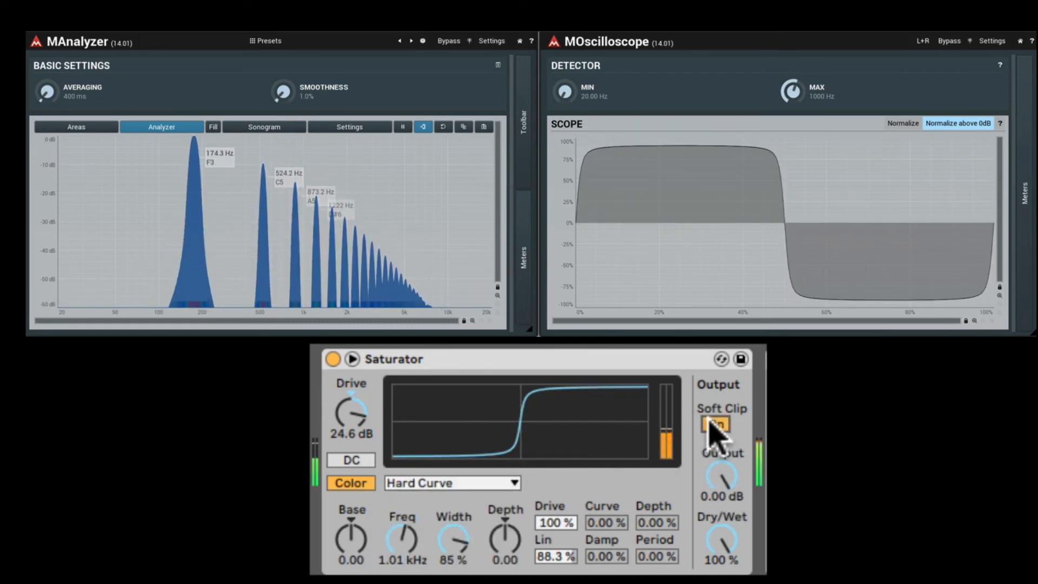
pyautogui.press('space')
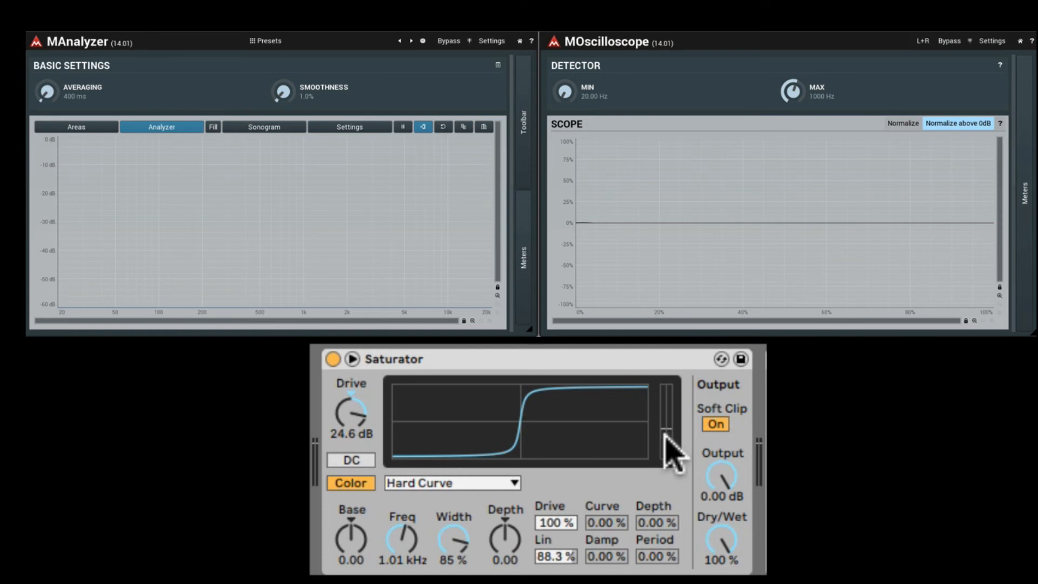
pyautogui.press('space')
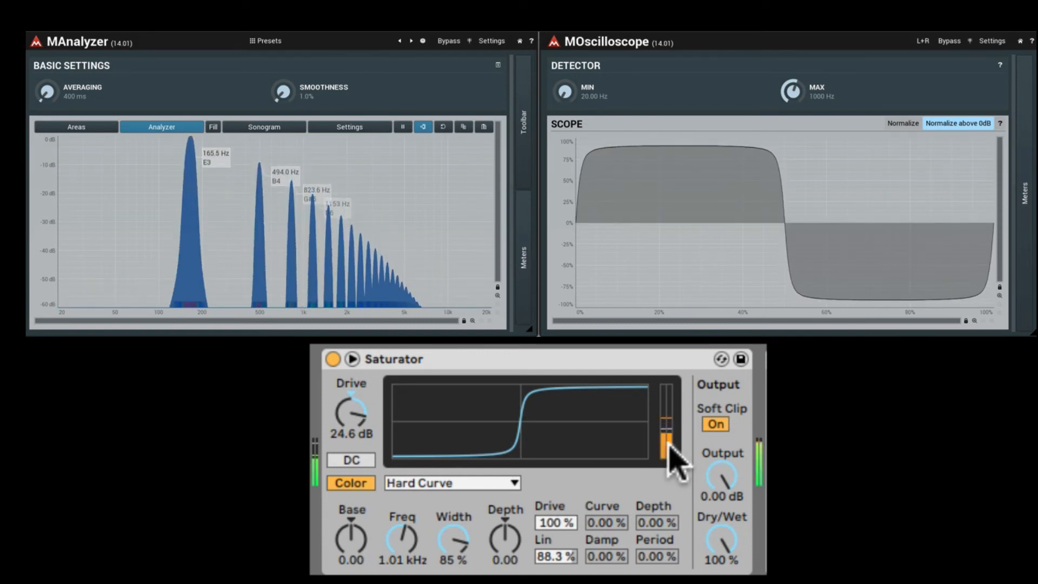
pyautogui.press('space')
# Set Saturator's main Drive to 22.9 dB and try out Output and Dry/Wet, leaving them at 0 dB and 100%.
pyautogui.click(725, 475)
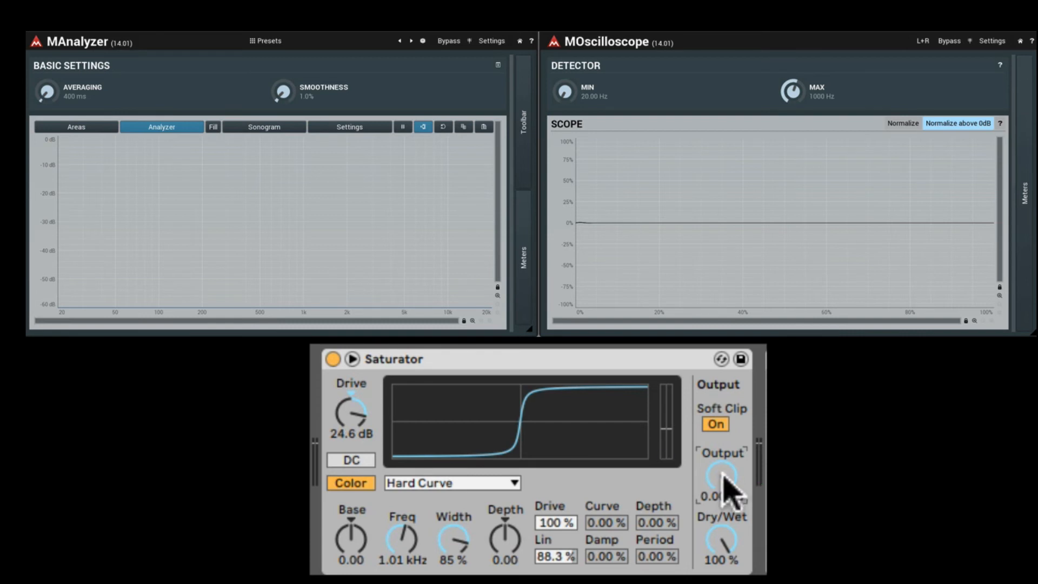
pyautogui.moveTo(344, 420); pyautogui.dragTo(345, 432)
pyautogui.moveTo(720, 486)
pyautogui.mouseDown()
pyautogui.moveTo(720, 529)
pyautogui.moveTo(720, 487)
pyautogui.mouseUp()
pyautogui.moveTo(720, 533); pyautogui.dragTo(721, 443)
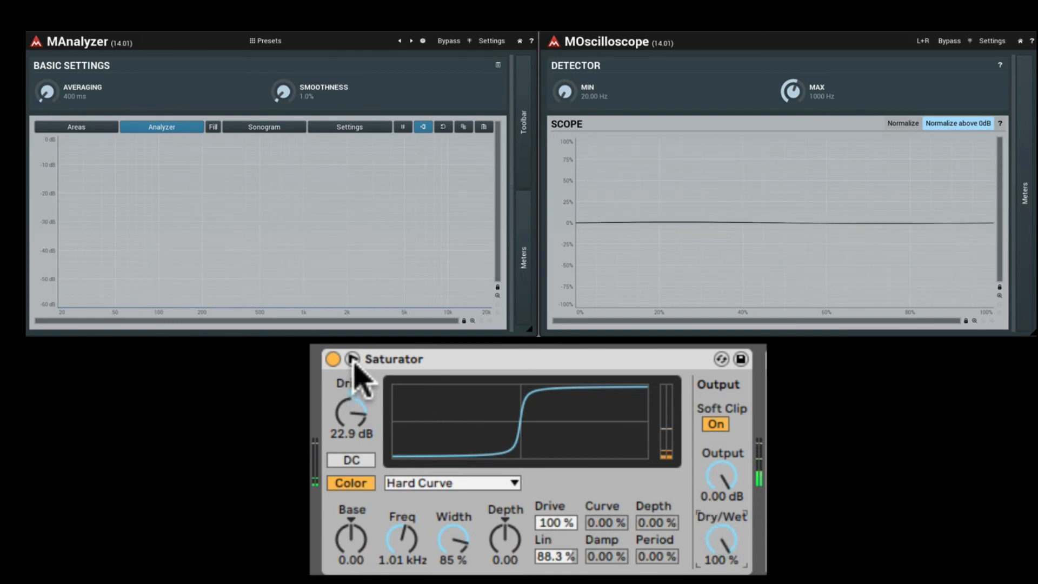
# Hide and show Saturator's Waveshaper controls, and toggle the device's Hi-Quality option.
pyautogui.click(353, 359)
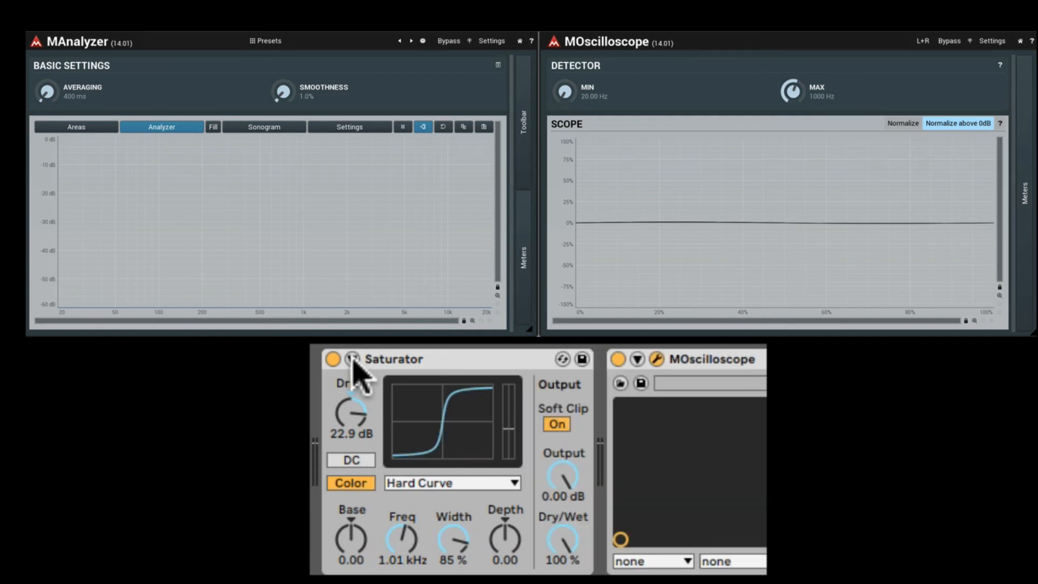
pyautogui.click(353, 359)
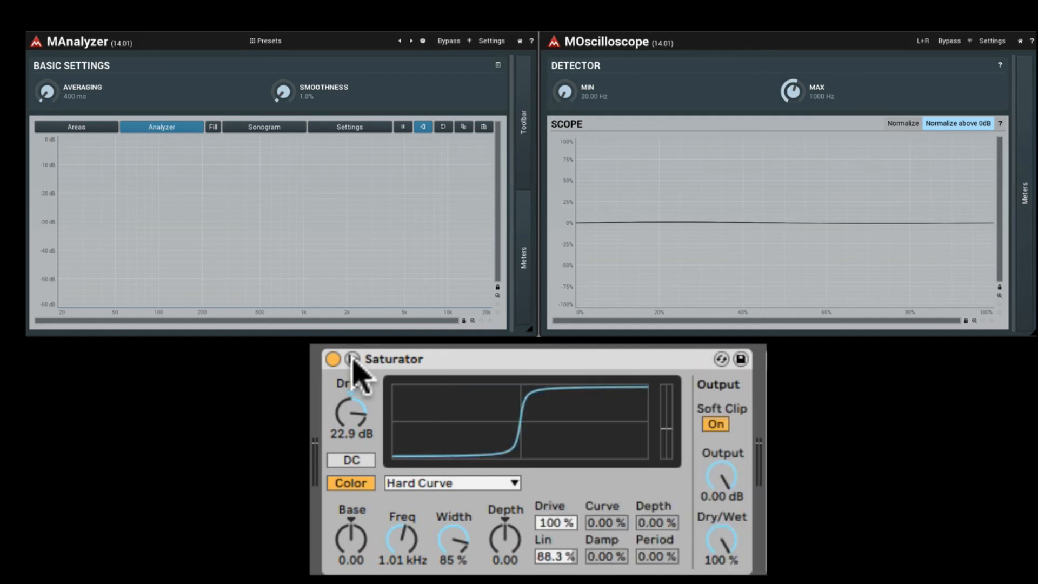
pyautogui.rightClick(456, 359)
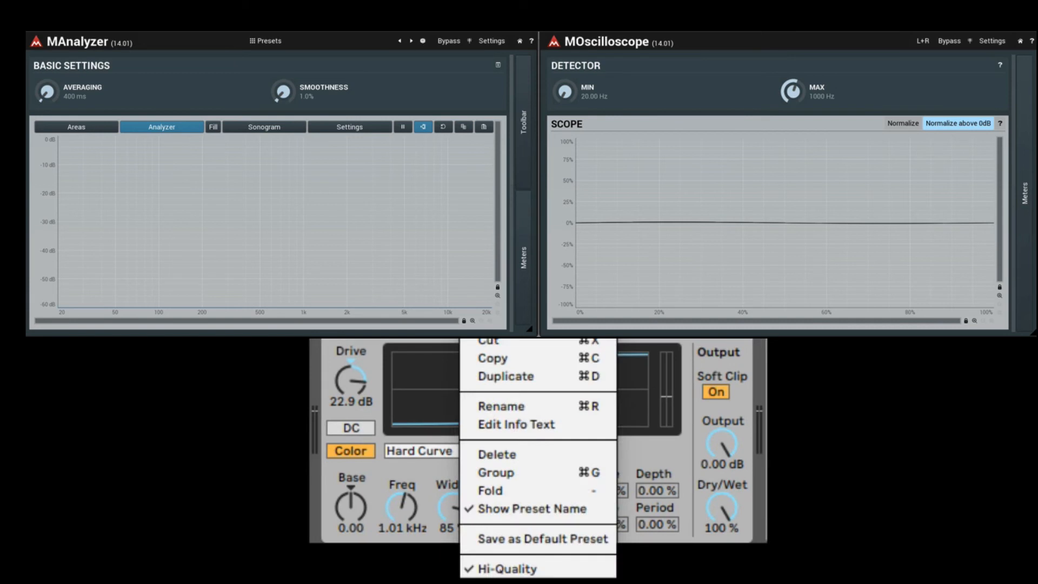
pyautogui.click(551, 567)
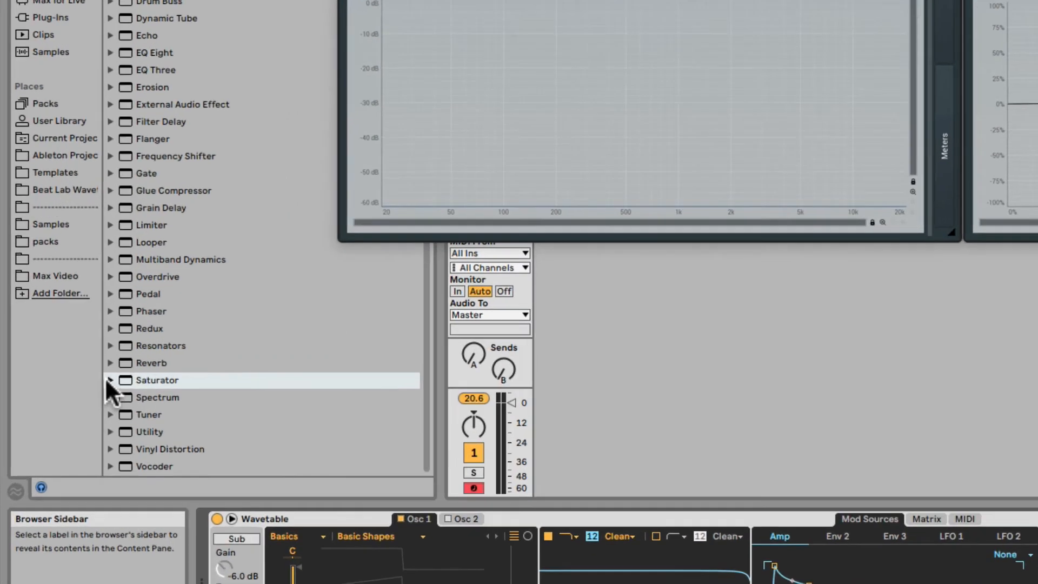
# Expand the Saturator entry in the audio effects browser to view its presets.
pyautogui.click(110, 380)
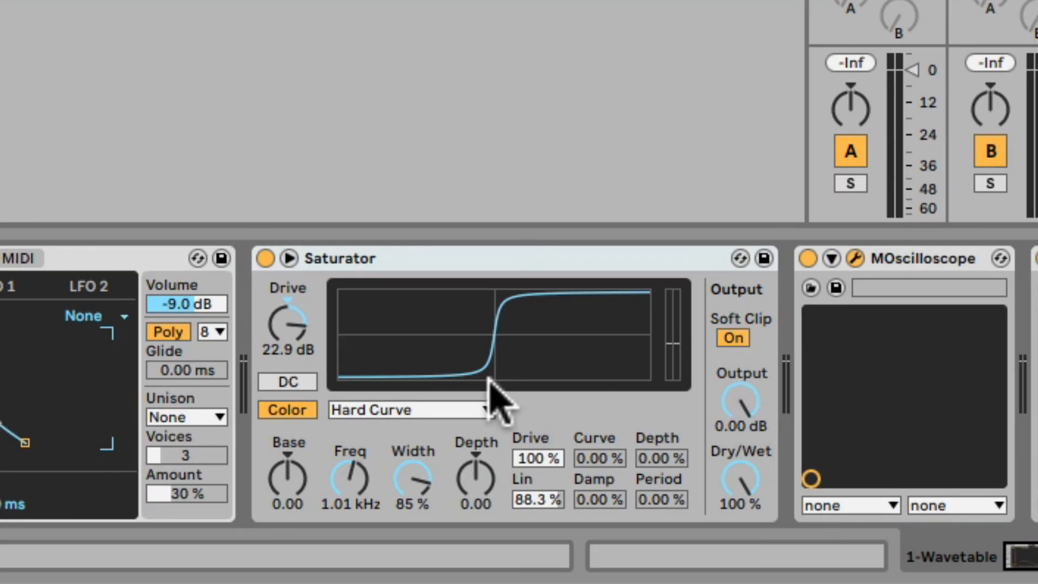
# Lower Saturator's main Drive first to 15.4 dB and further to about 10.9 dB.
pyautogui.moveTo(294, 324); pyautogui.dragTo(294, 347)
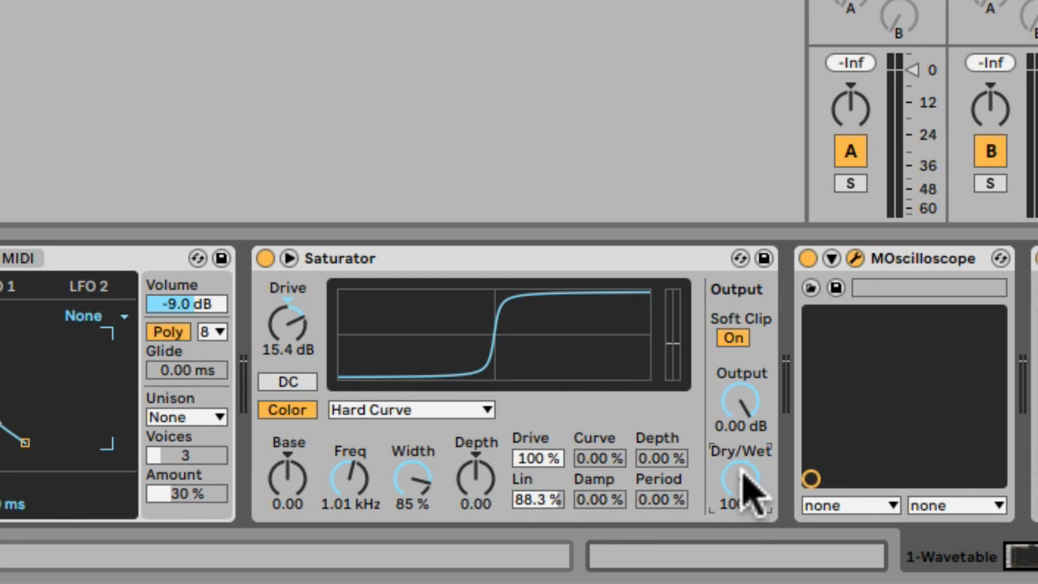
pyautogui.click(378, 265)
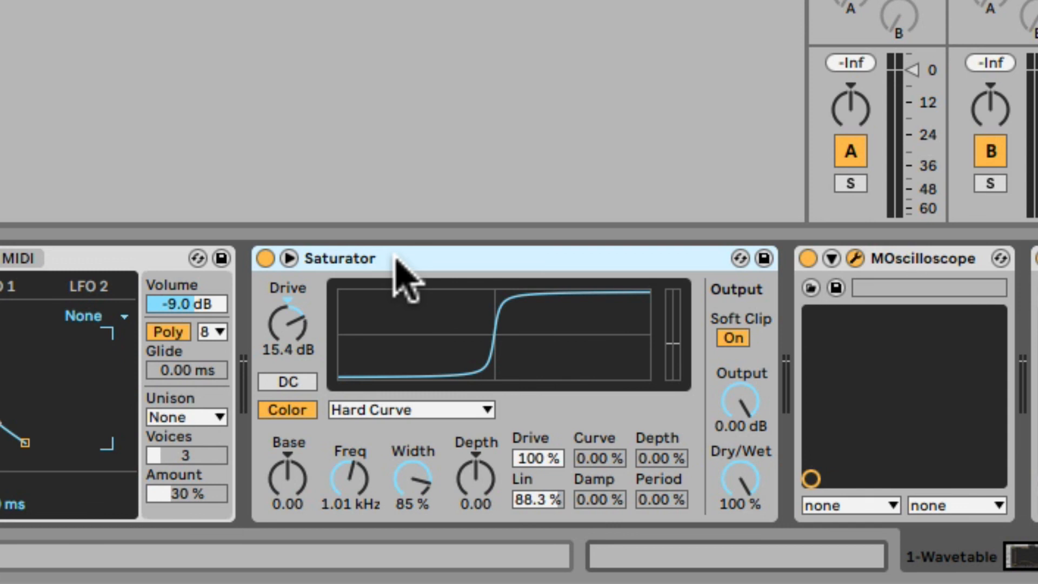
pyautogui.click(285, 320)
pyautogui.moveTo(296, 318)
pyautogui.mouseDown()
pyautogui.moveTo(296, 343)
pyautogui.moveTo(296, 302)
pyautogui.moveTo(292, 323)
pyautogui.mouseUp()
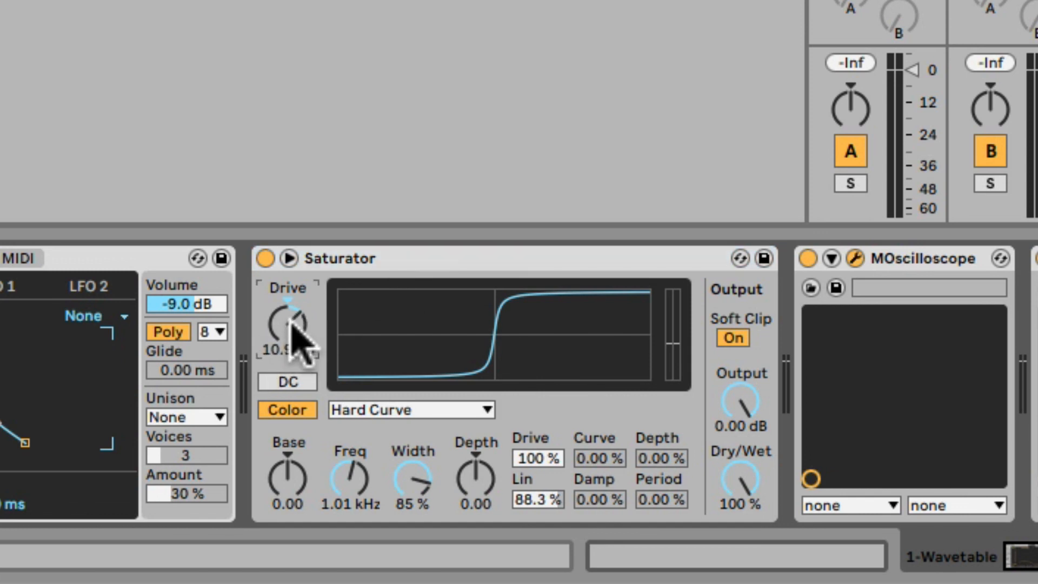